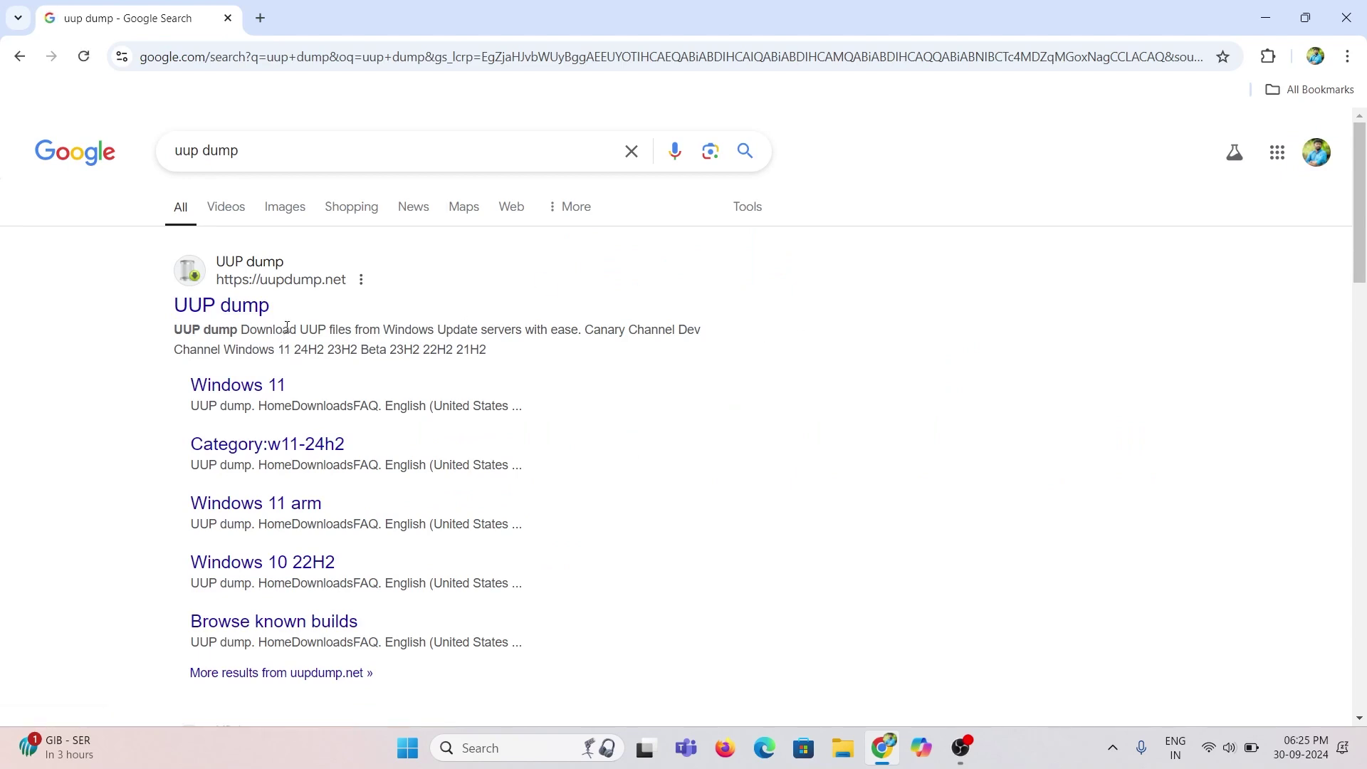
From the 'uup dump' Google results, open the UUP dump Category:w11-24h2 builds page
drag(290, 330, 682, 332)
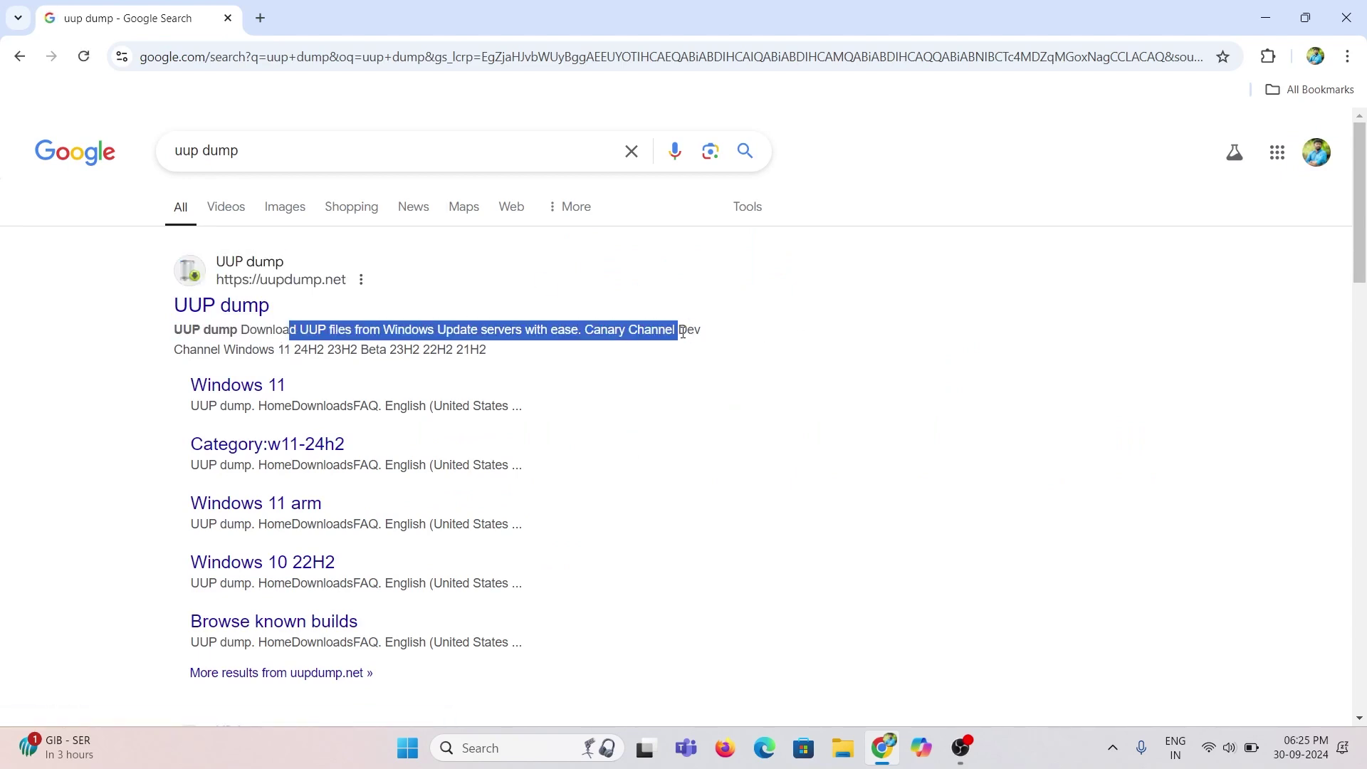
click(582, 348)
scroll(590, 367, down, 2)
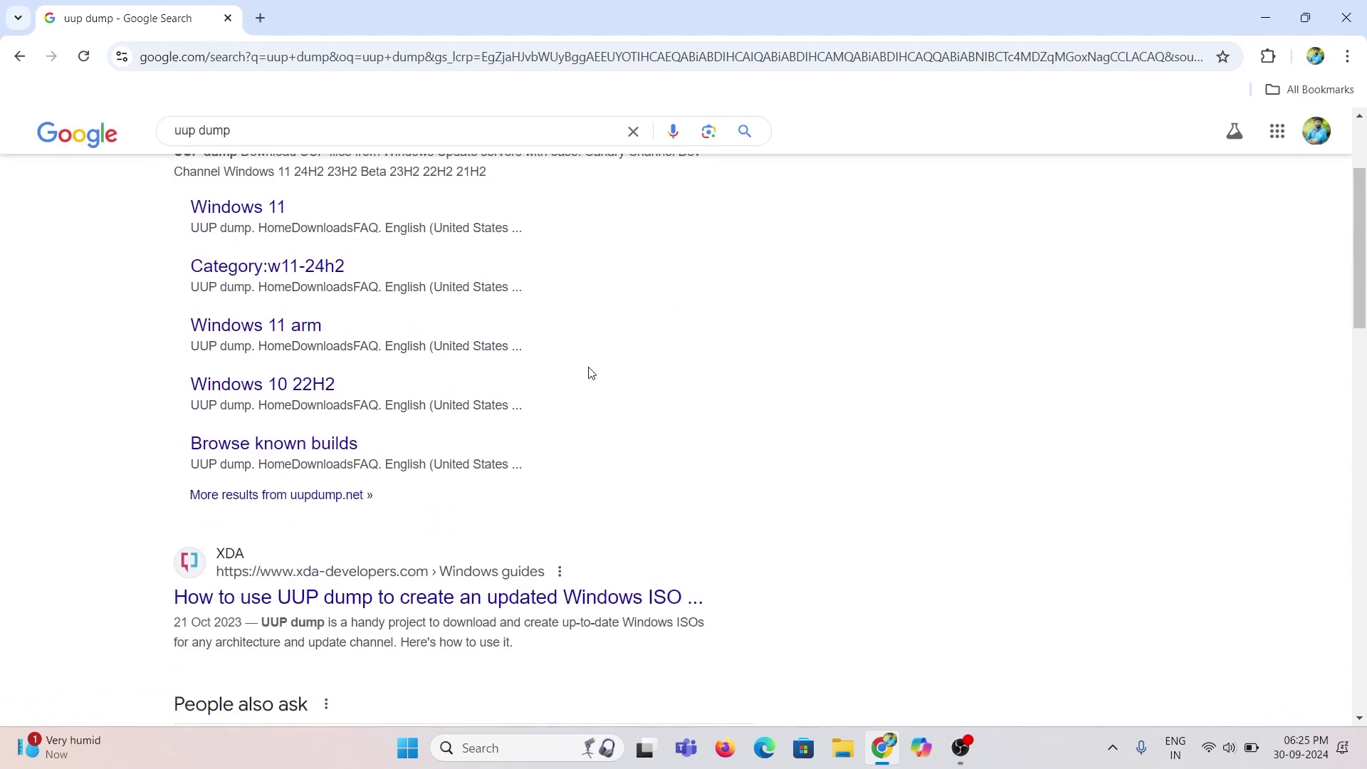
scroll(591, 372, up, 1)
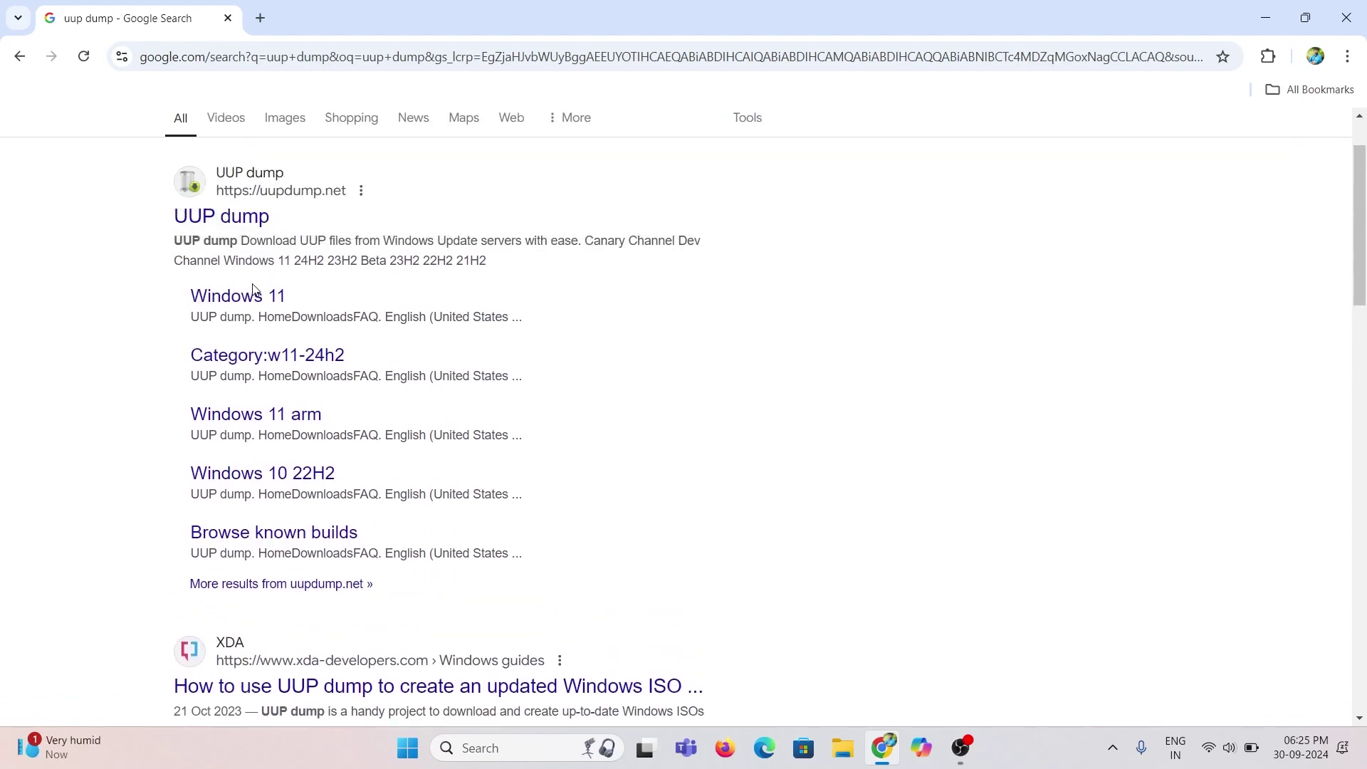
click(283, 354)
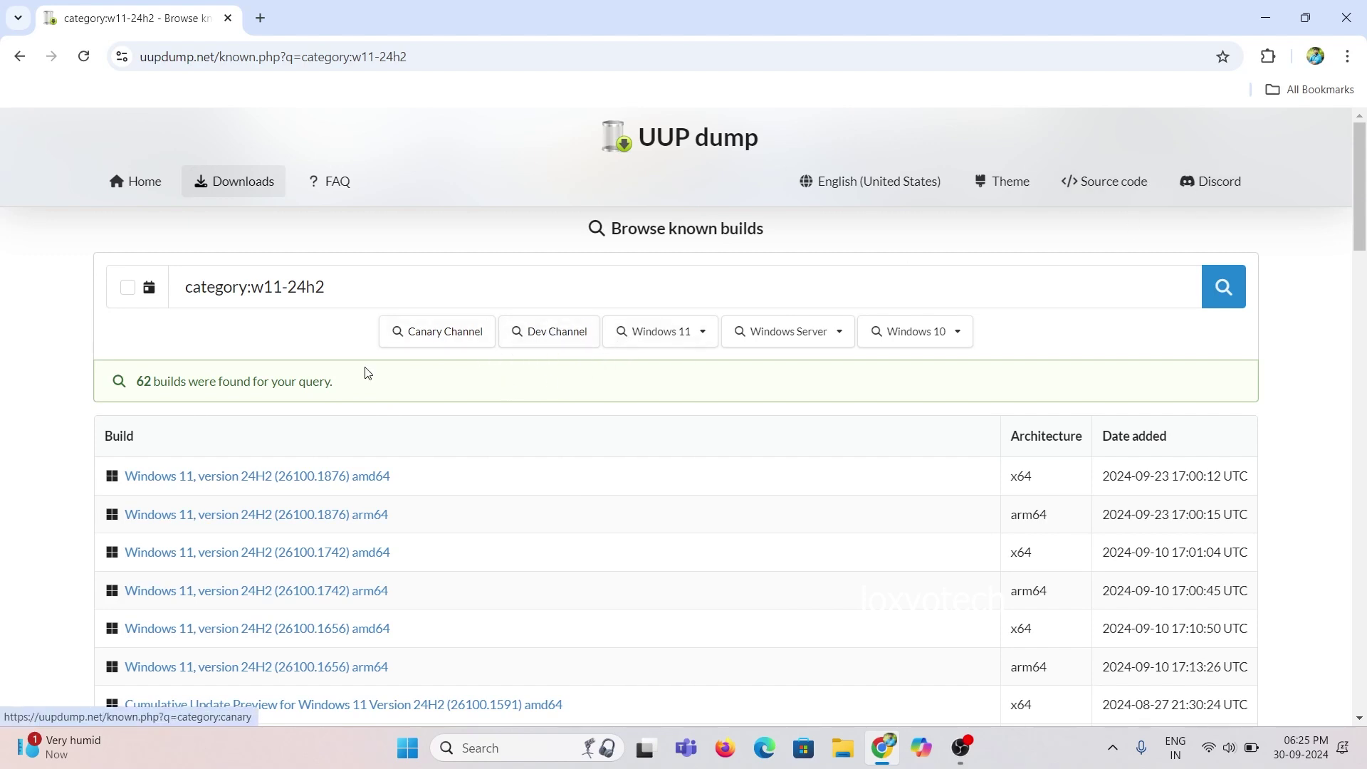
Scroll through the 62 known Windows 11 24H2 builds on UUP dump
scroll(556, 485, down, 1)
scroll(556, 485, down, 1)
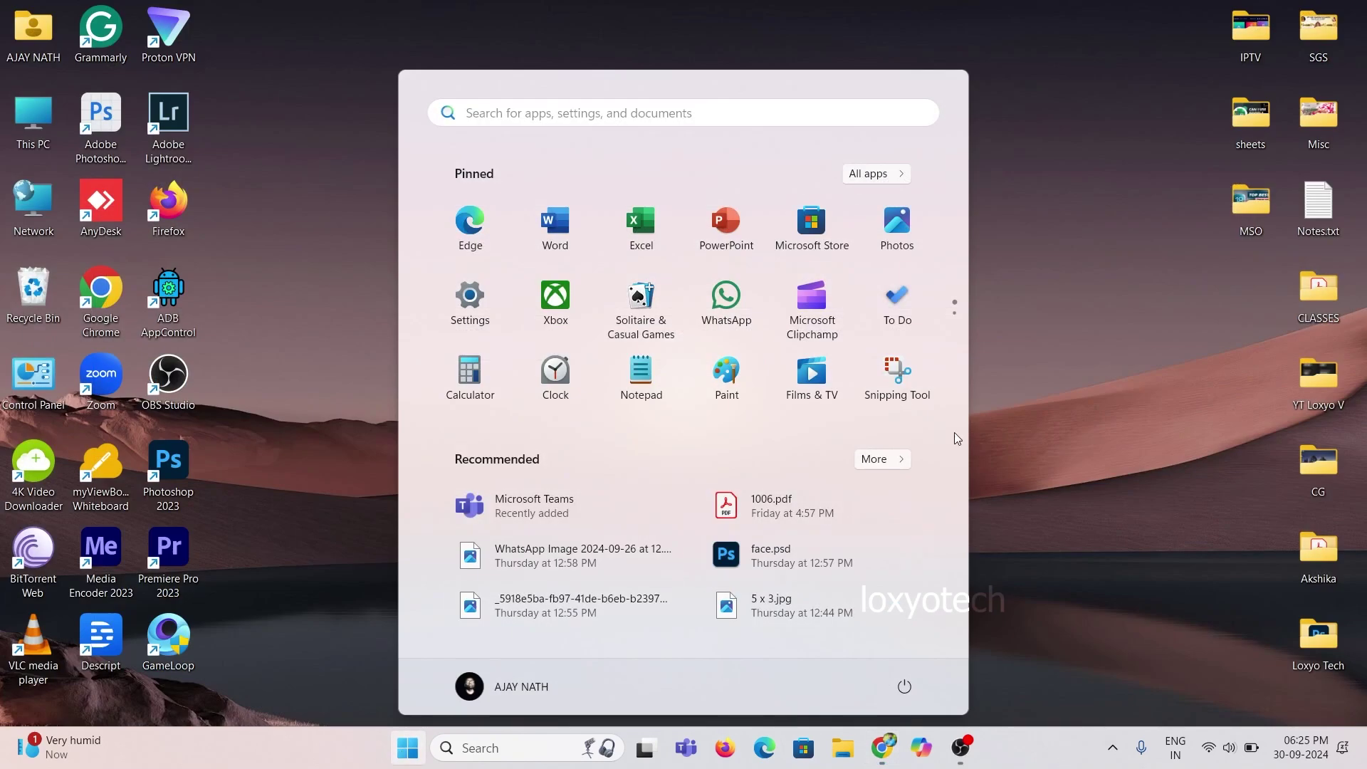
Switch the Windows Insider channel from Beta to Dev Channel and list the Dev builds
click(495, 317)
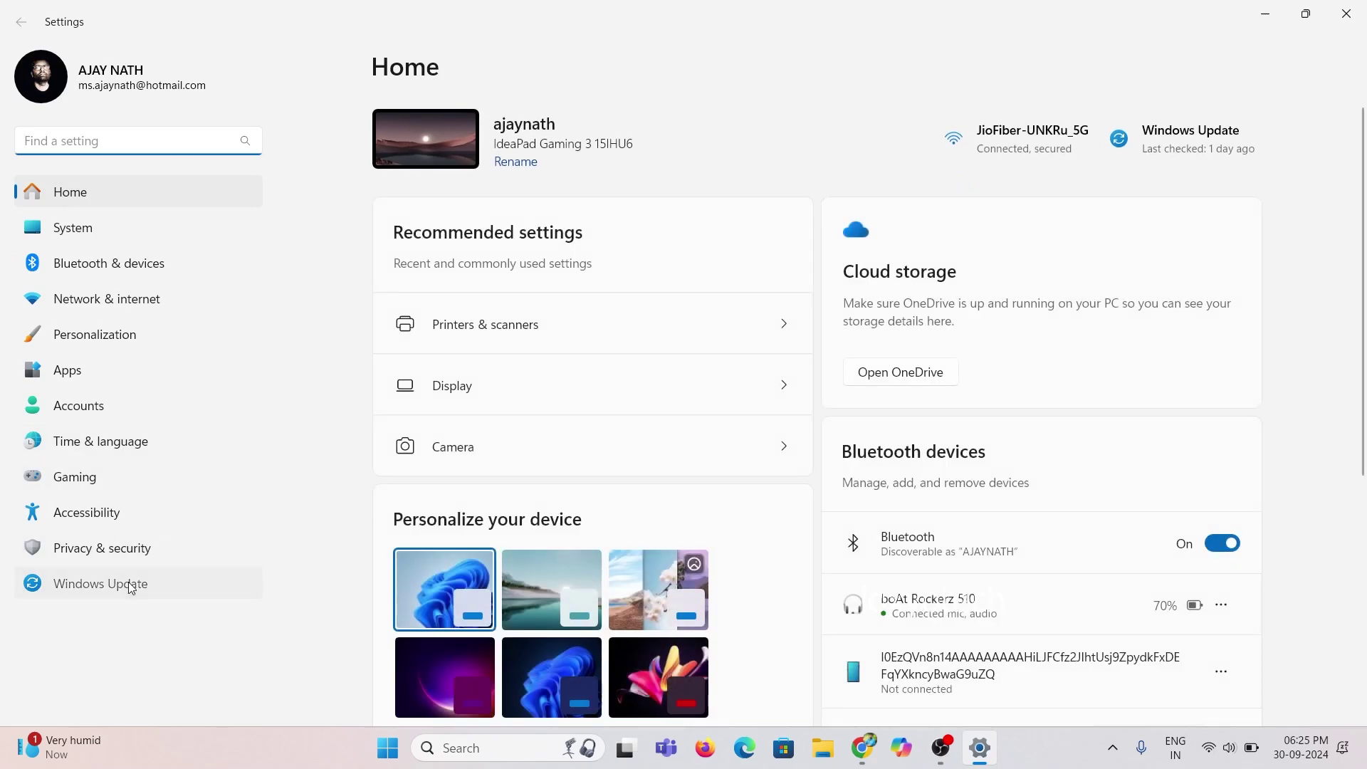
click(131, 587)
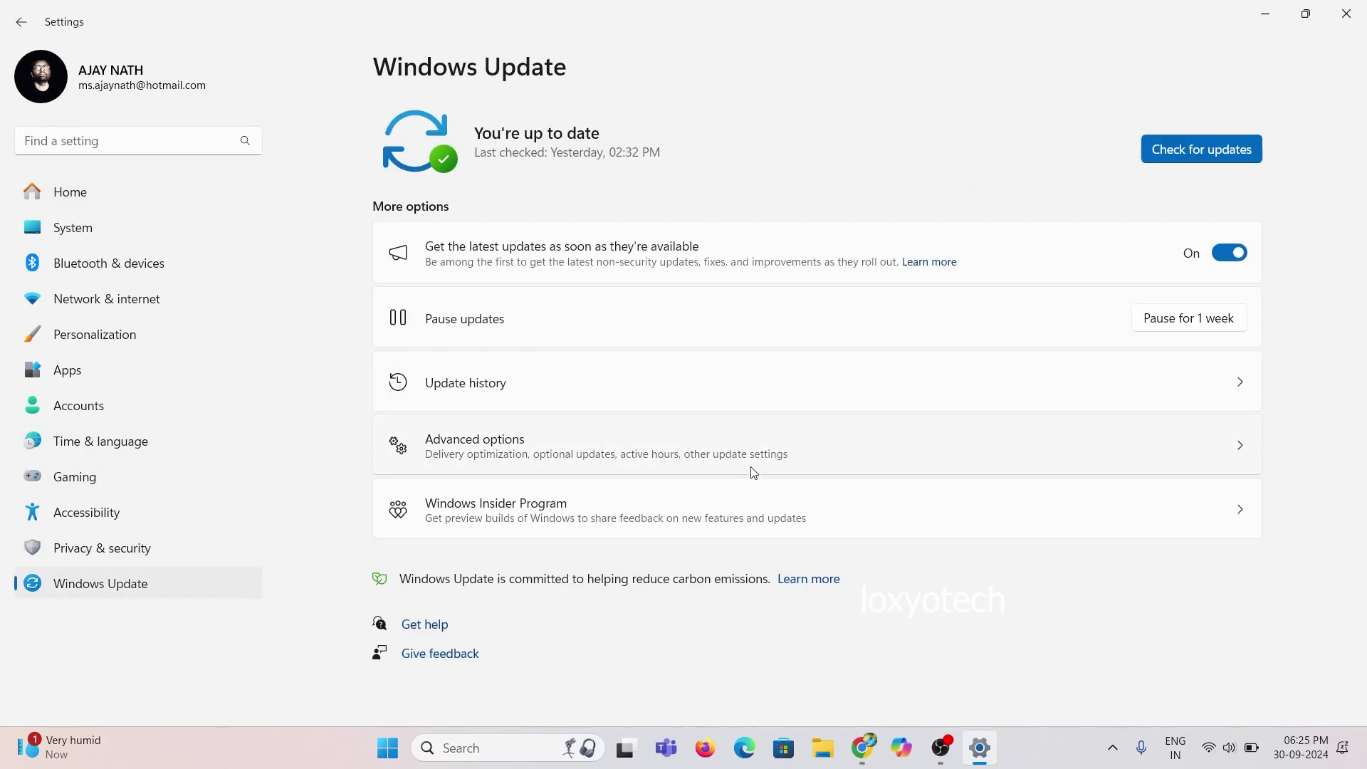
click(557, 523)
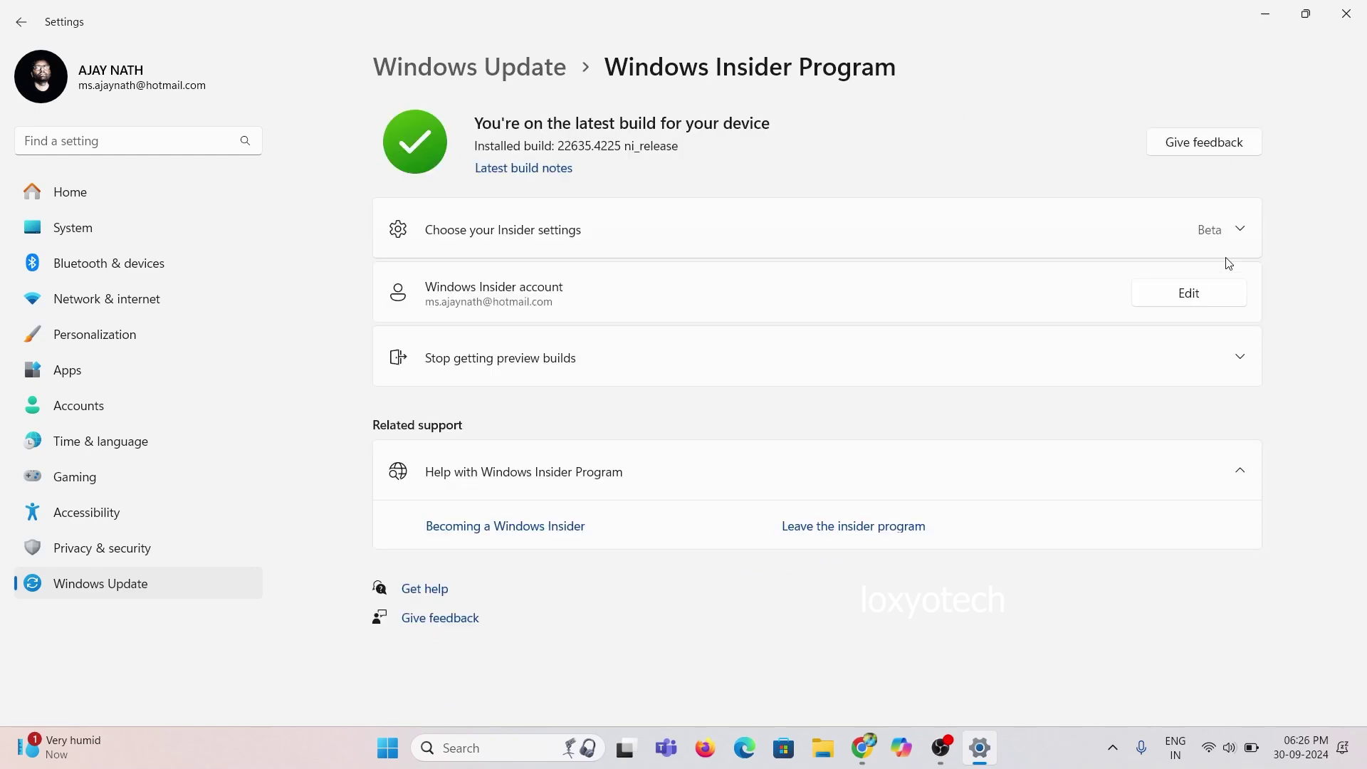
click(1238, 231)
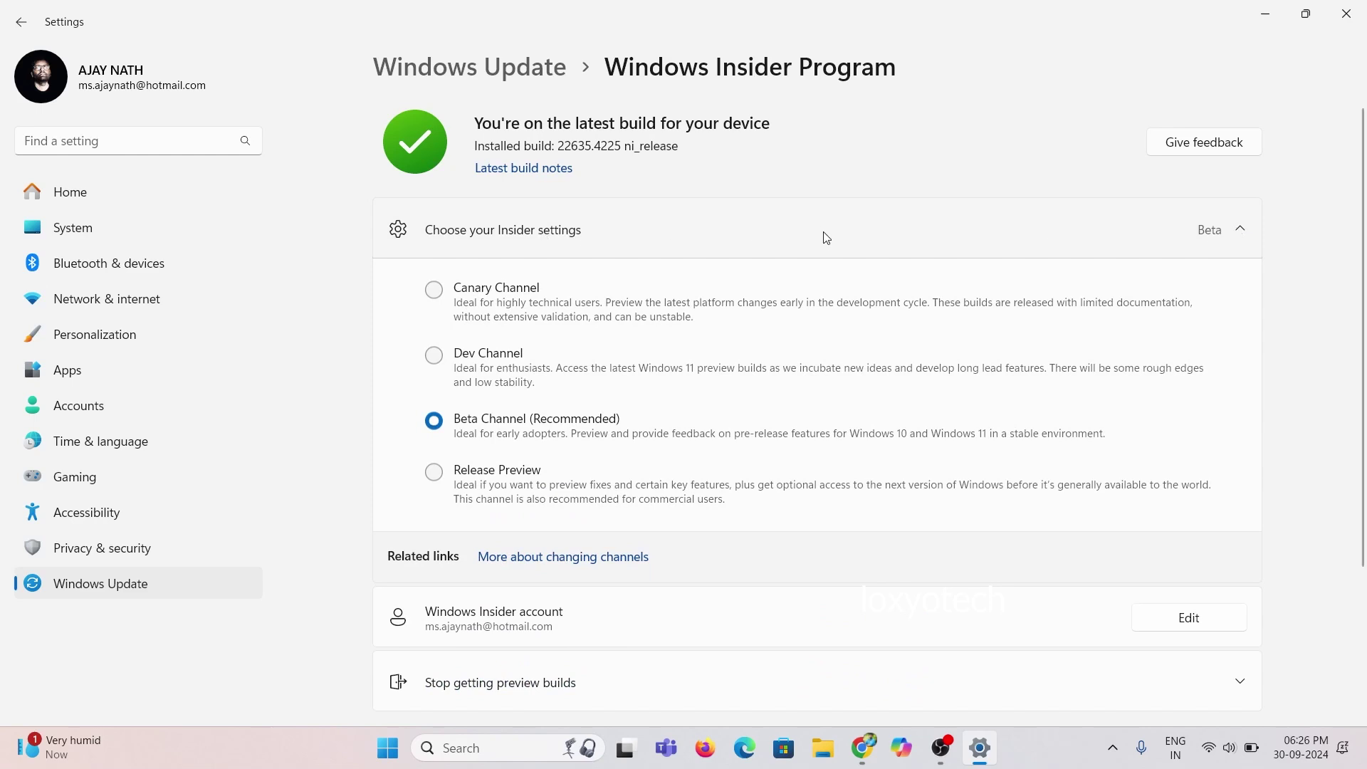
click(489, 356)
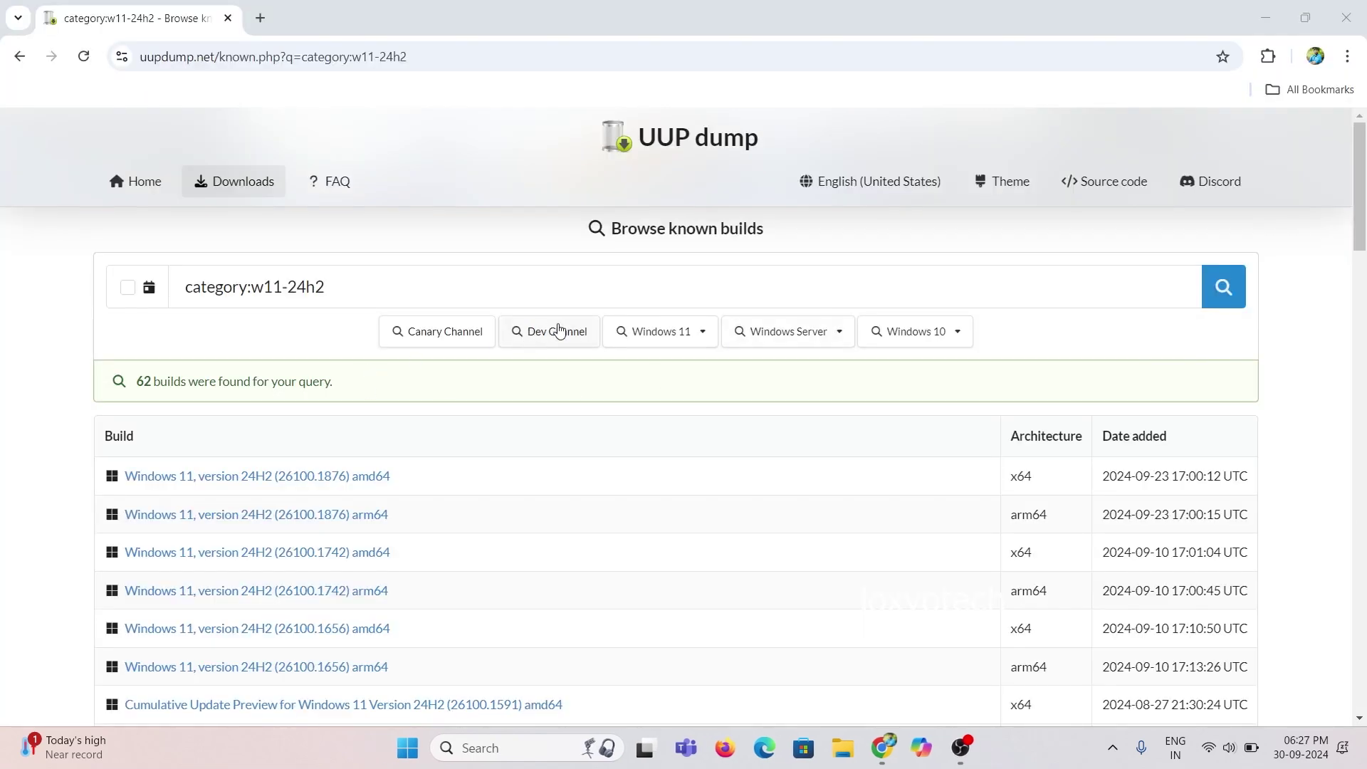
click(558, 330)
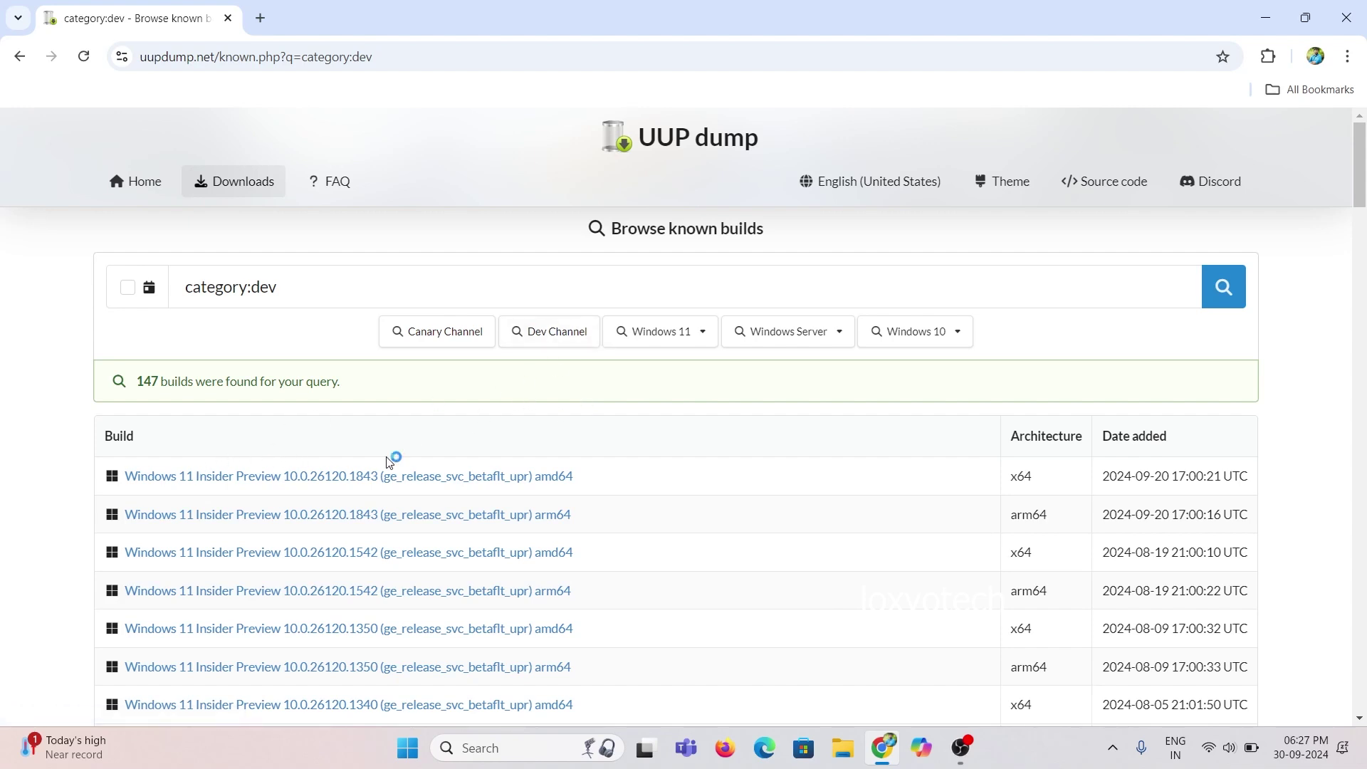
Open the 26120.1843 amd64 build, keep English (United States), and continue to edition selection
drag(1172, 477, 1102, 476)
click(1122, 476)
click(518, 477)
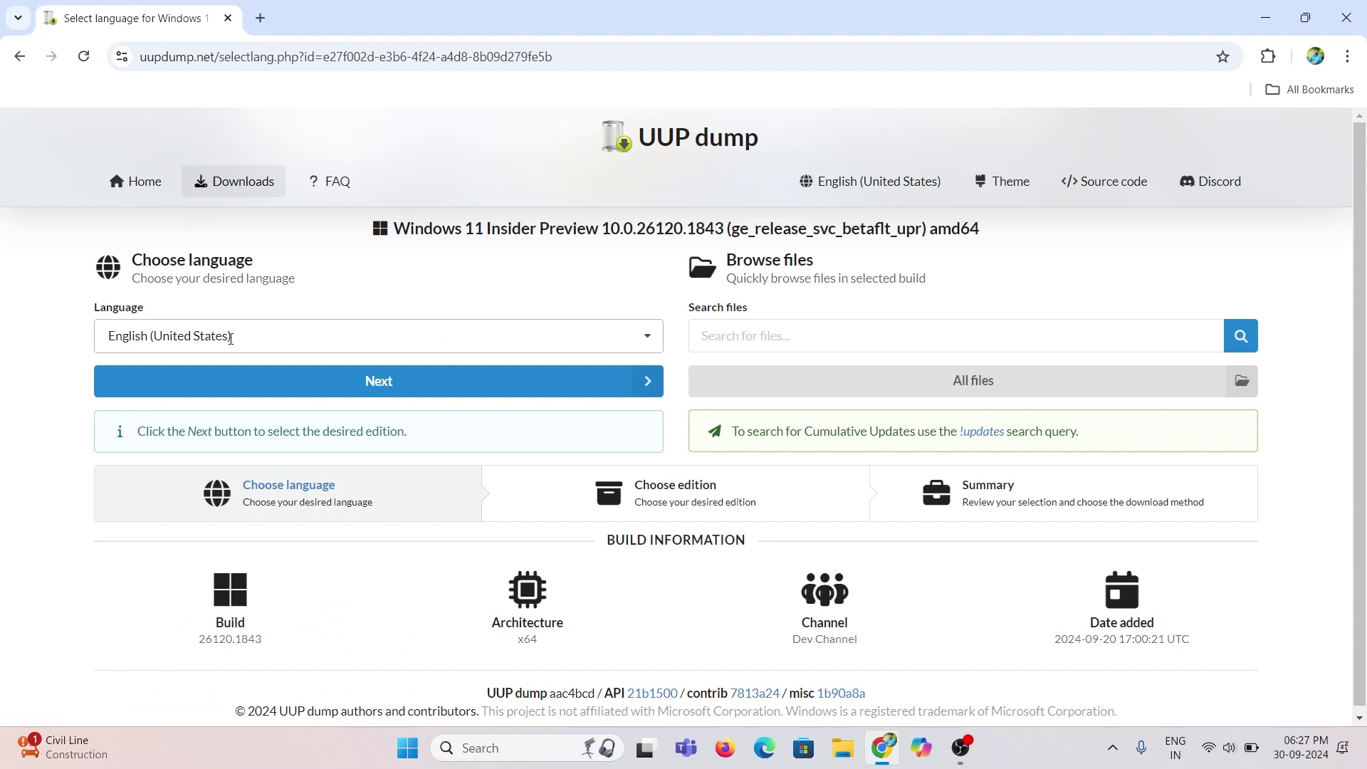
click(240, 336)
click(228, 368)
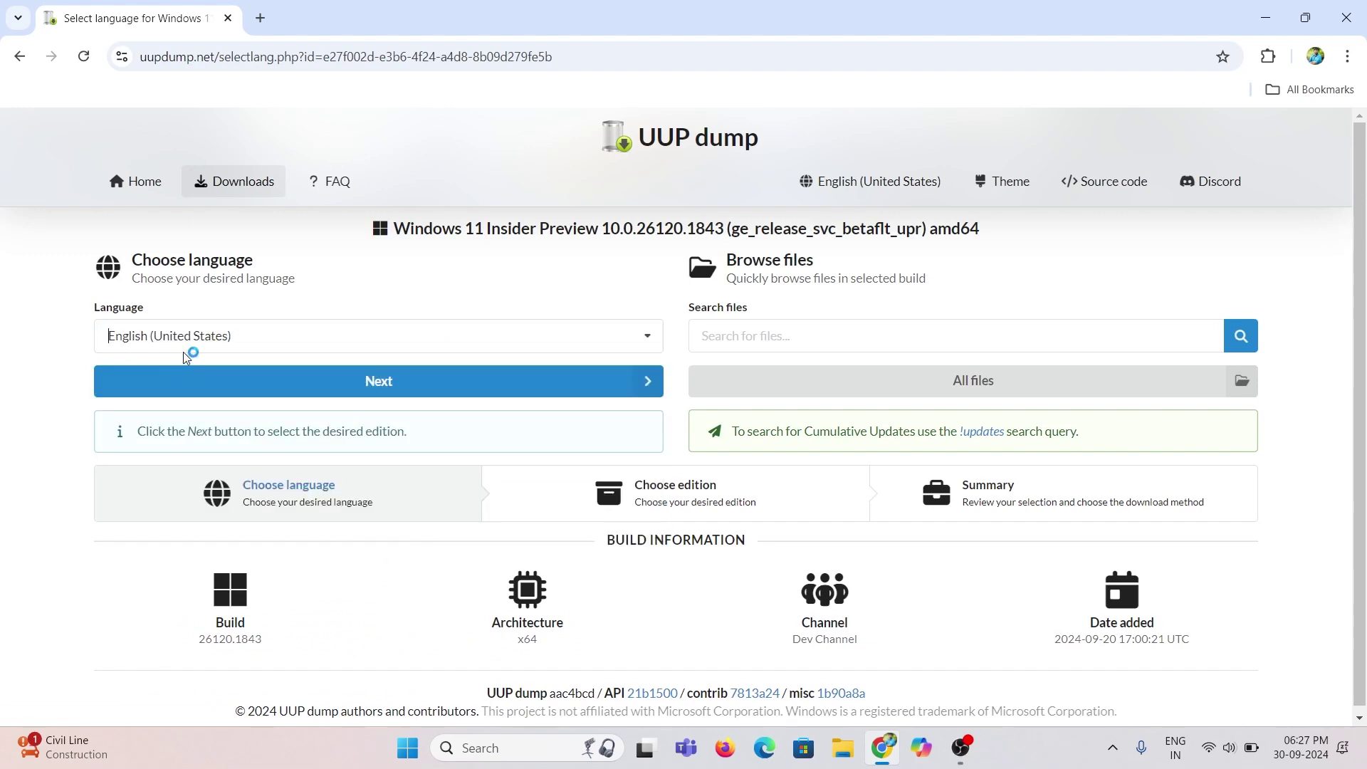
click(382, 379)
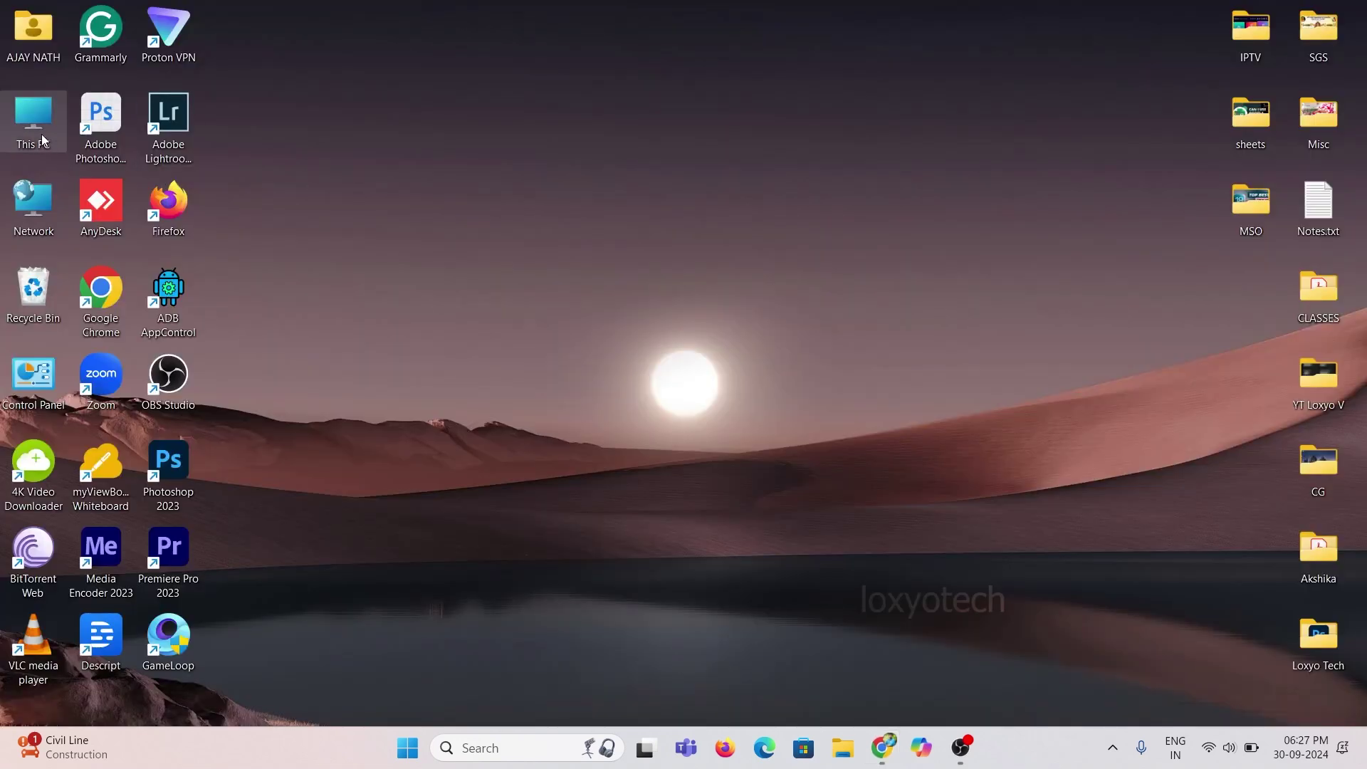
Check This PC's properties for 64-bit Windows 11 Home Single Language, then close Settings
right_click(42, 134)
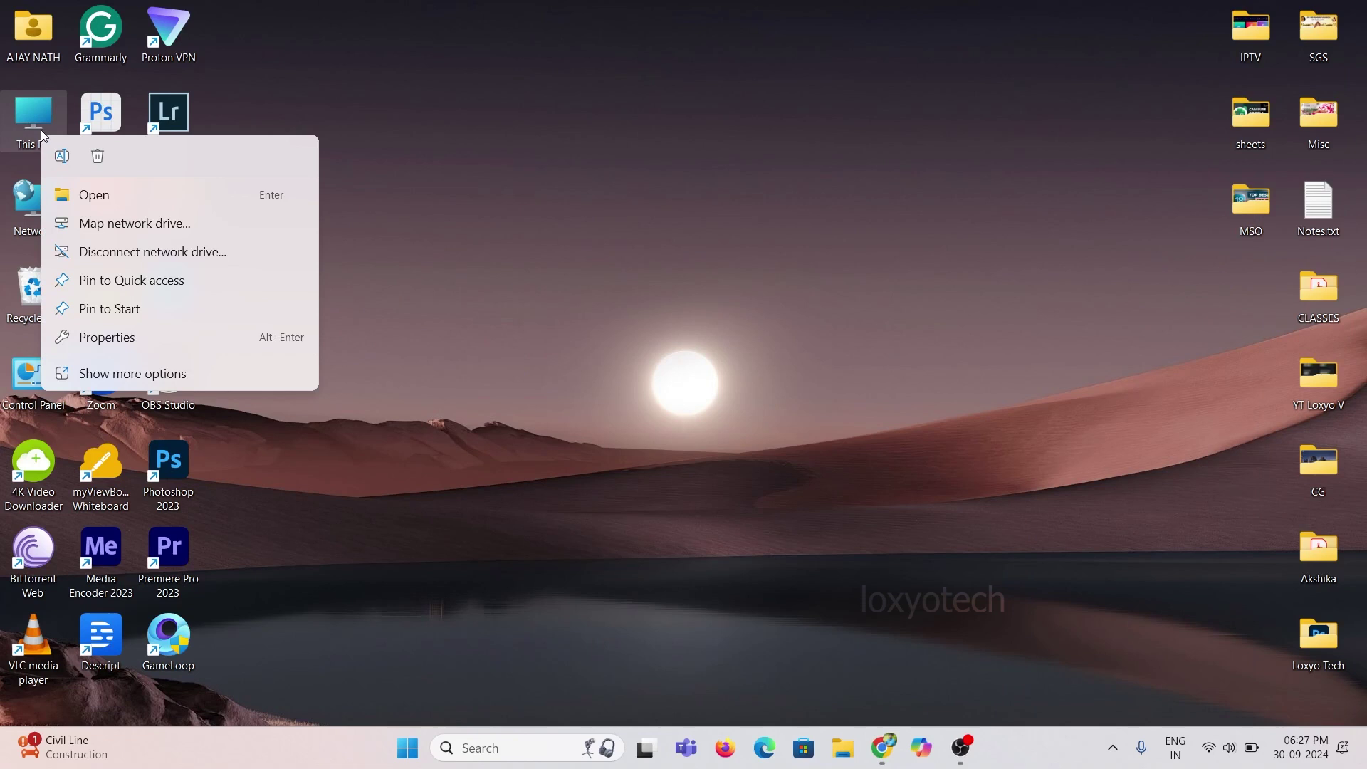
click(91, 338)
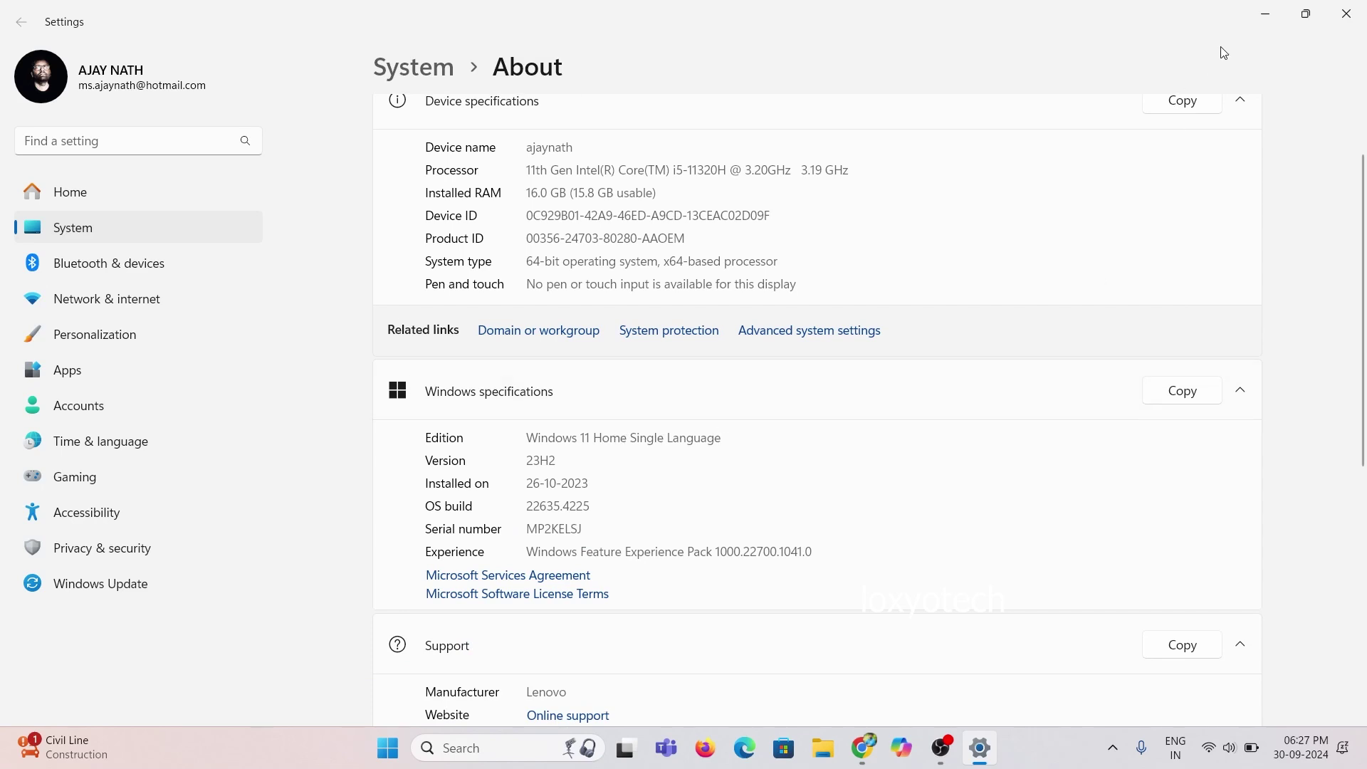
click(1345, 13)
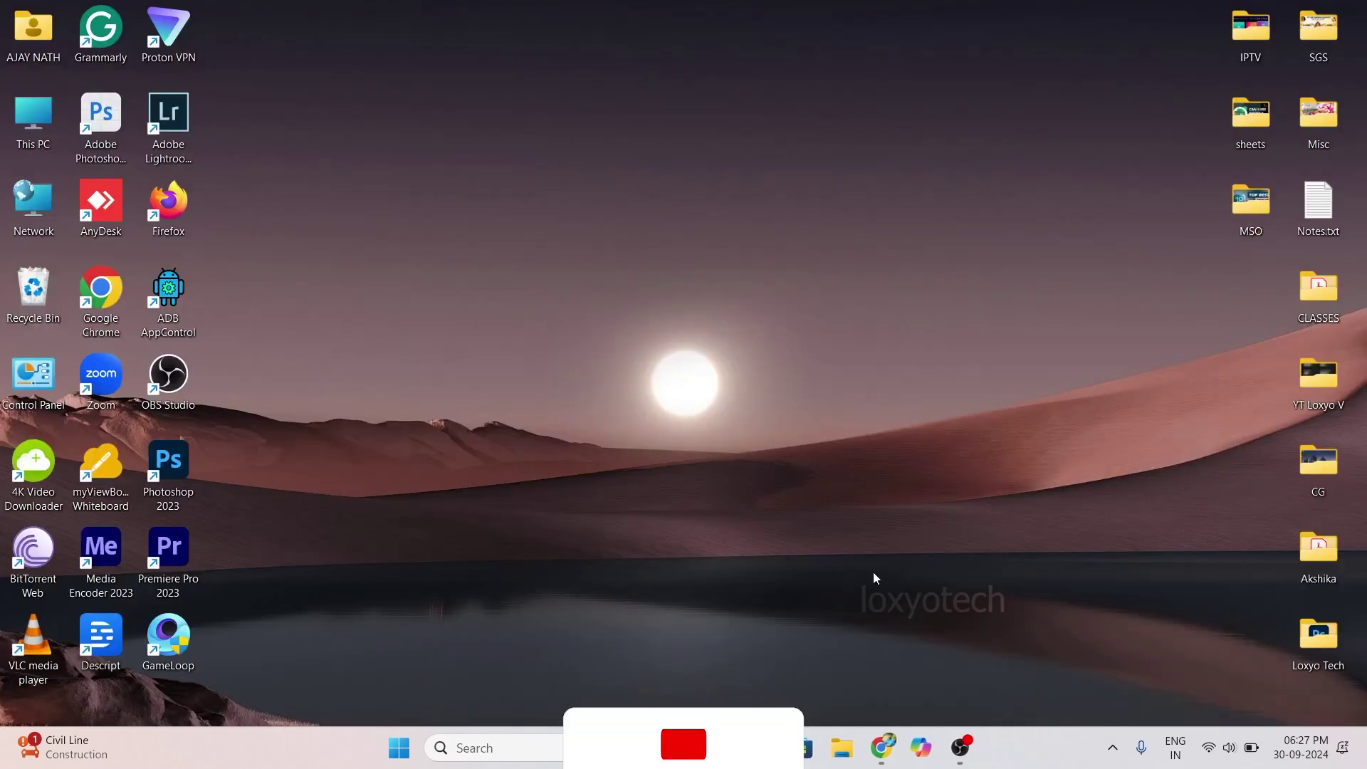
Keep only Windows Home and create the 'Download and convert to ISO' package
click(889, 749)
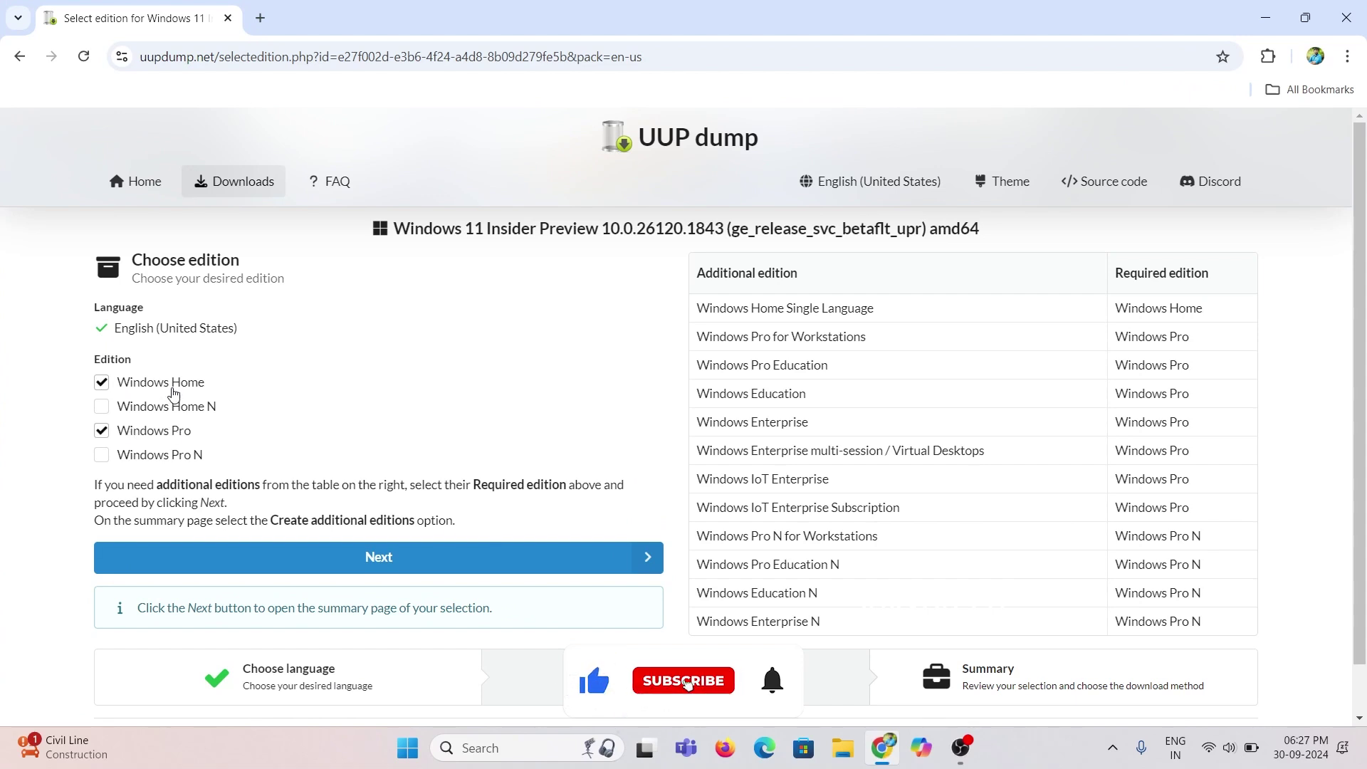
click(101, 430)
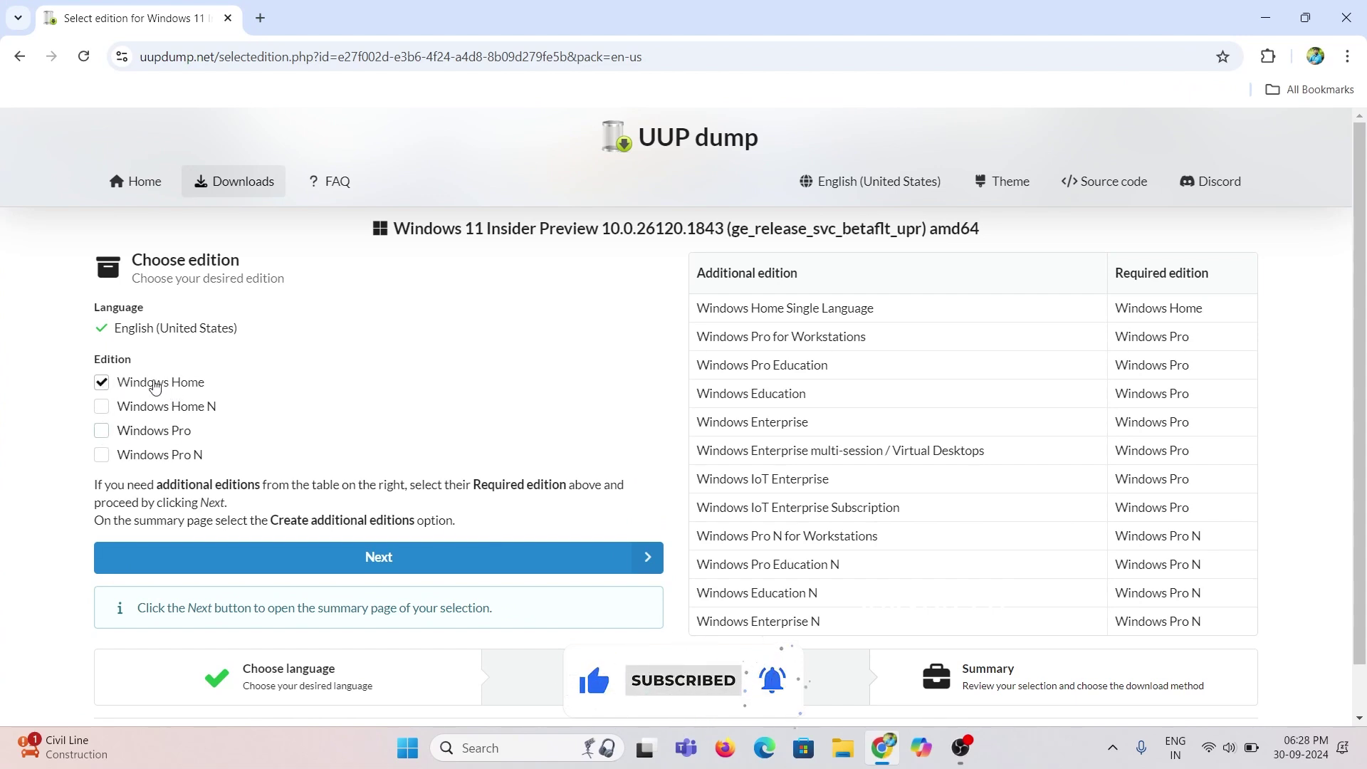
click(364, 562)
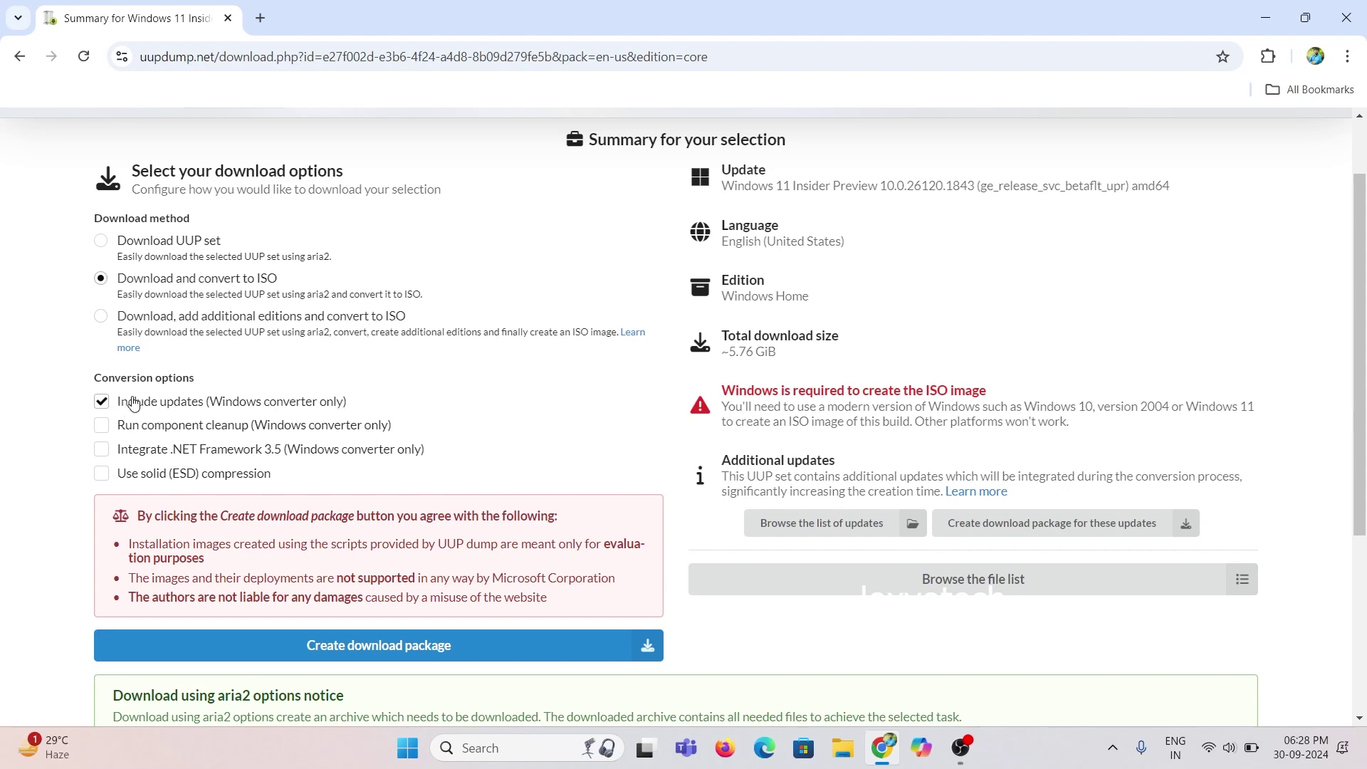
scroll(134, 403, down, 3)
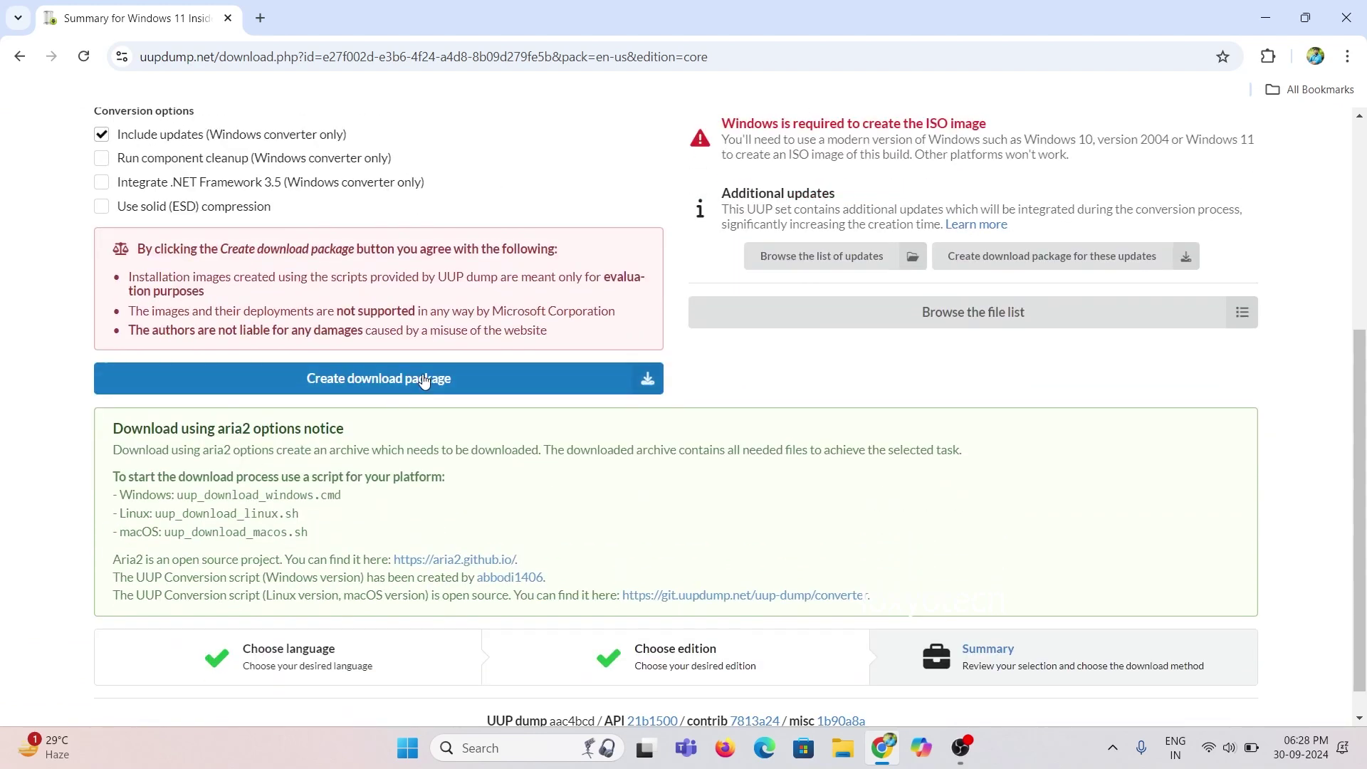
click(381, 387)
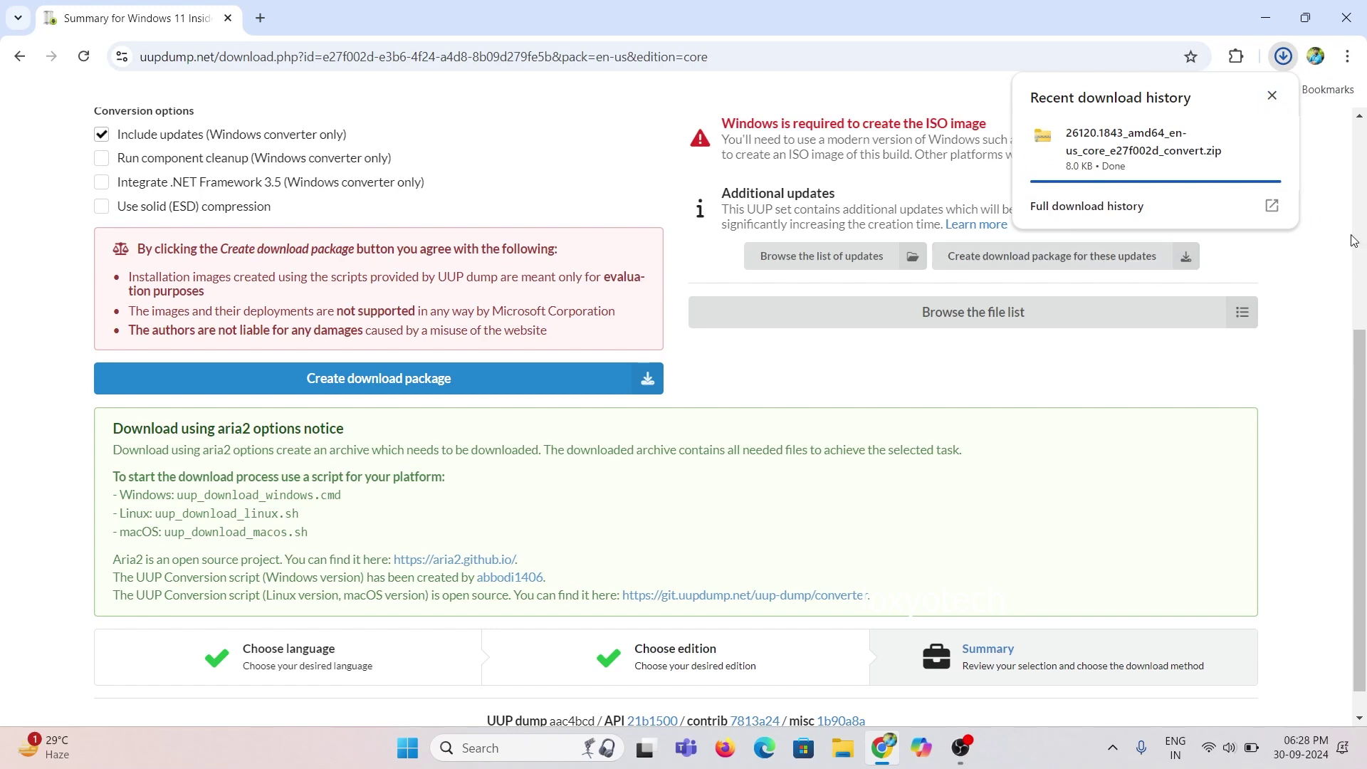
Show the downloaded package's extracted folder in File Explorer
mouse_move(1206, 169)
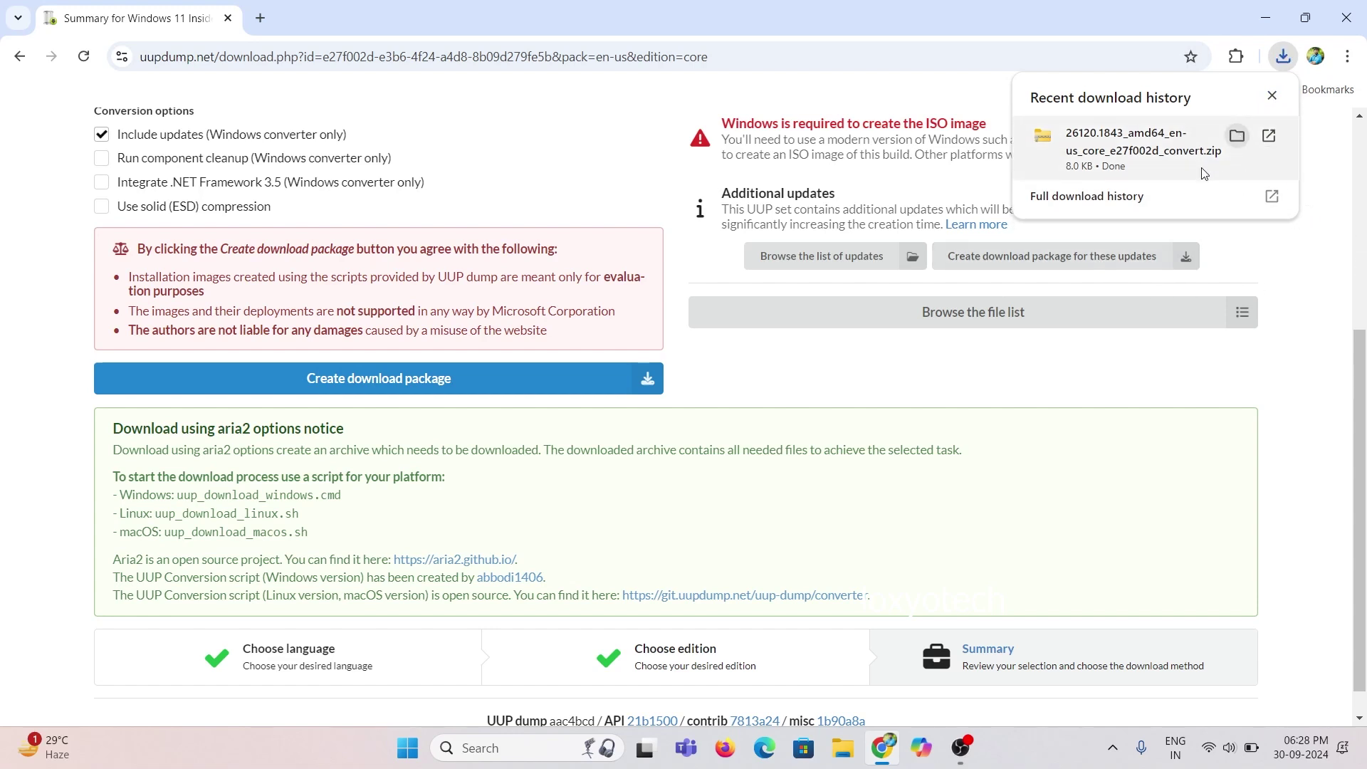
click(1236, 135)
click(256, 382)
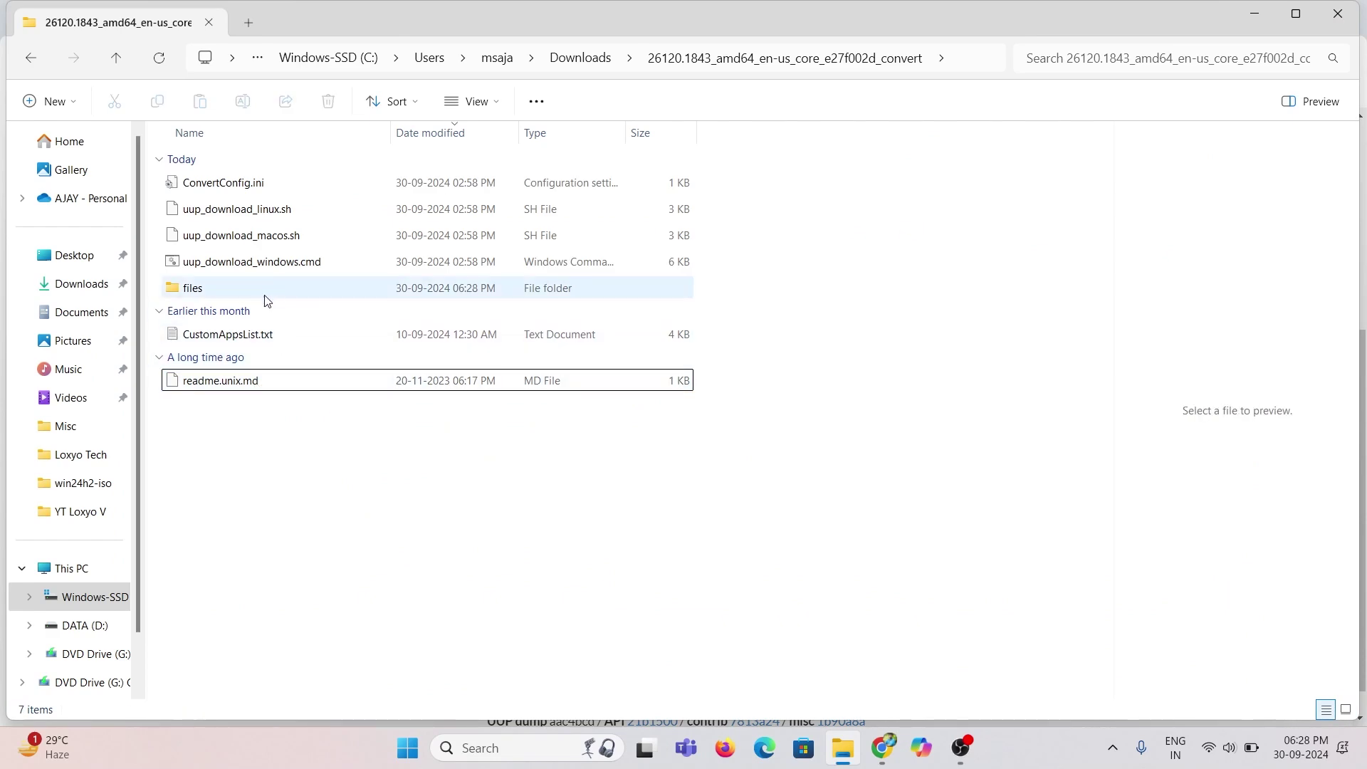
Glance at CustomAppsList.txt, then run uup_download_windows.cmd as administrator
click(250, 332)
double_click(250, 332)
click(260, 264)
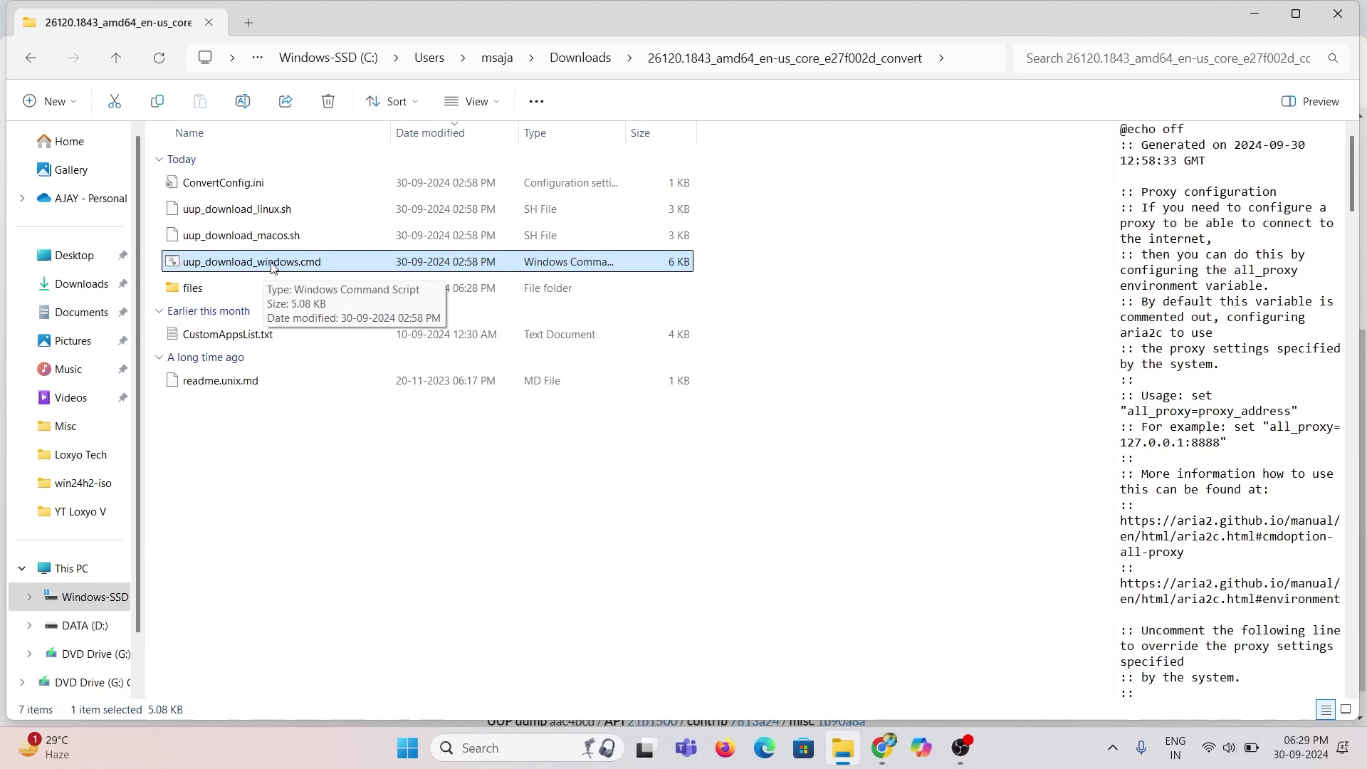
right_click(272, 267)
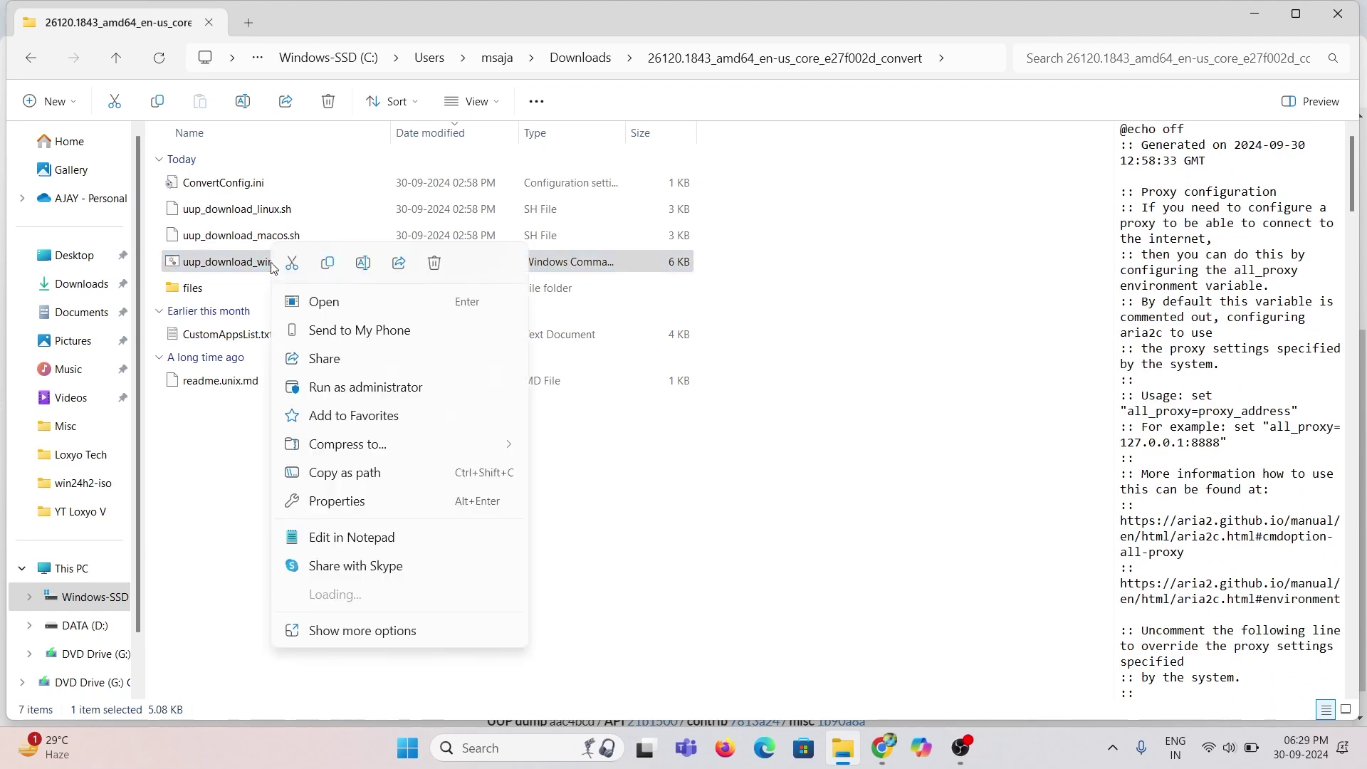
click(399, 388)
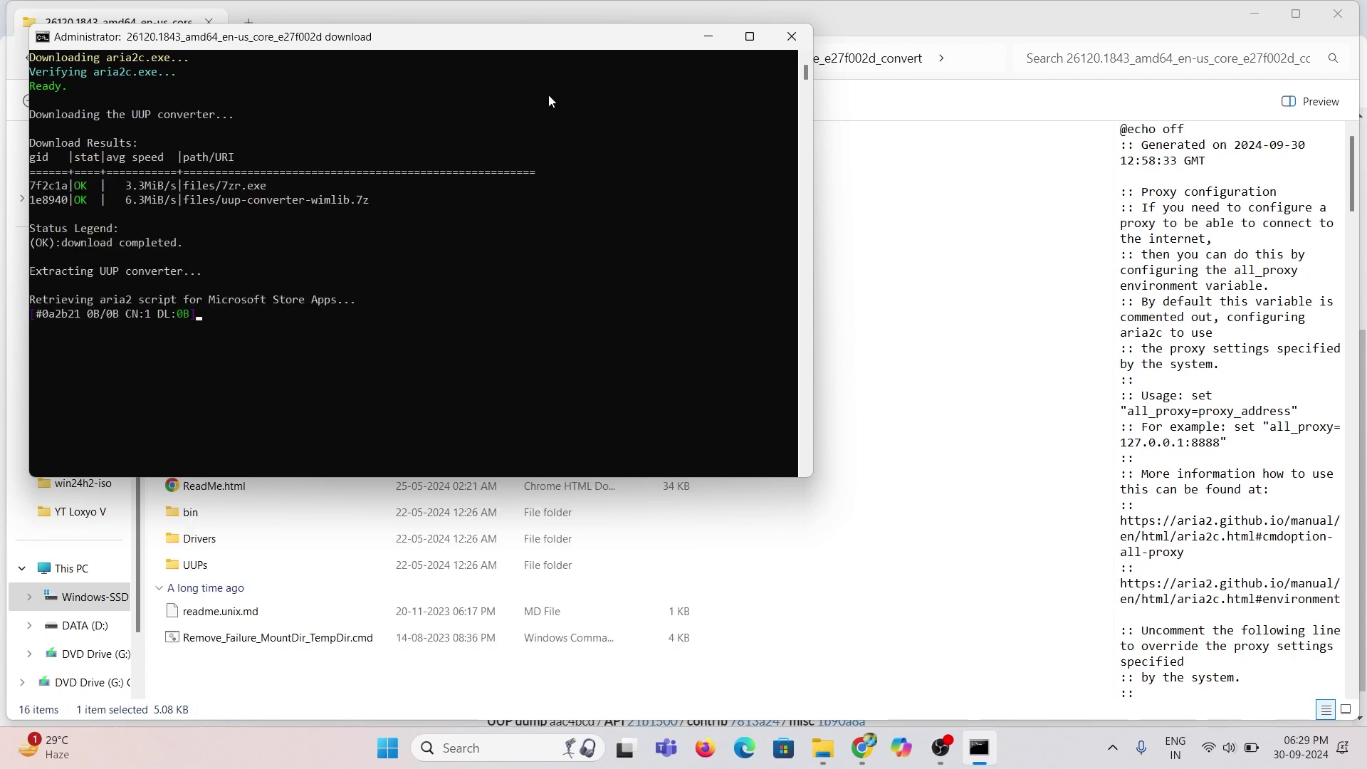
Maximize the Command Prompt window while the script downloads the UUP files
double_click(562, 37)
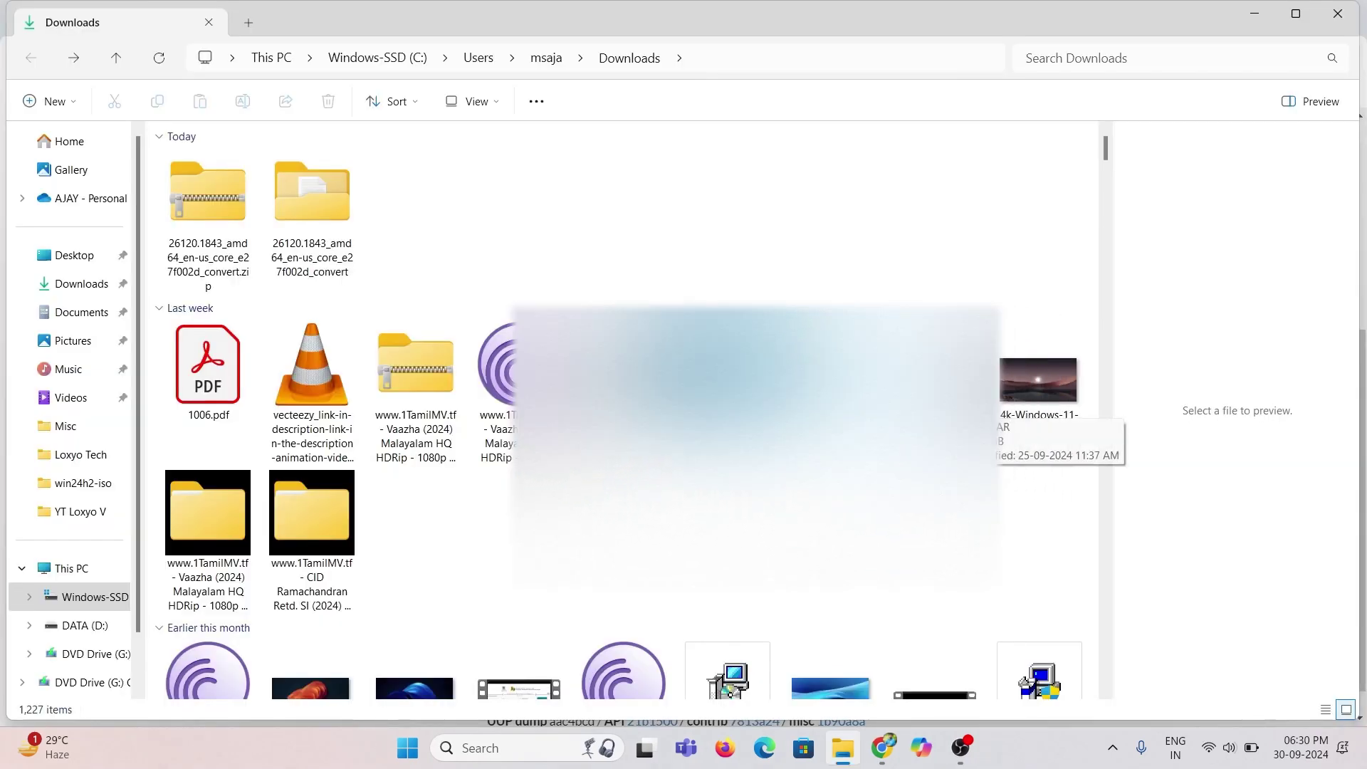
Mount the Windows 11 Insider Preview ISO and open it as DVD Drive (G:) from This PC
double_click(935, 366)
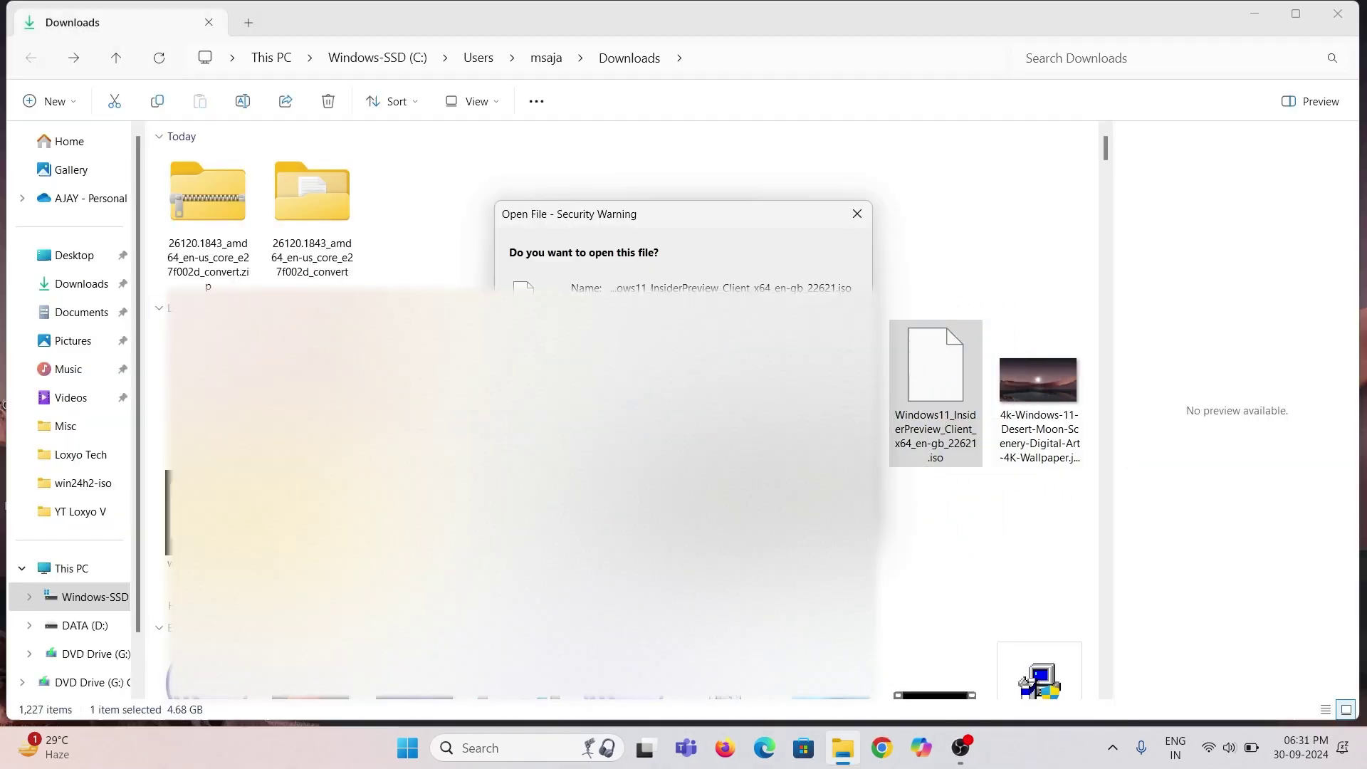
key(Return)
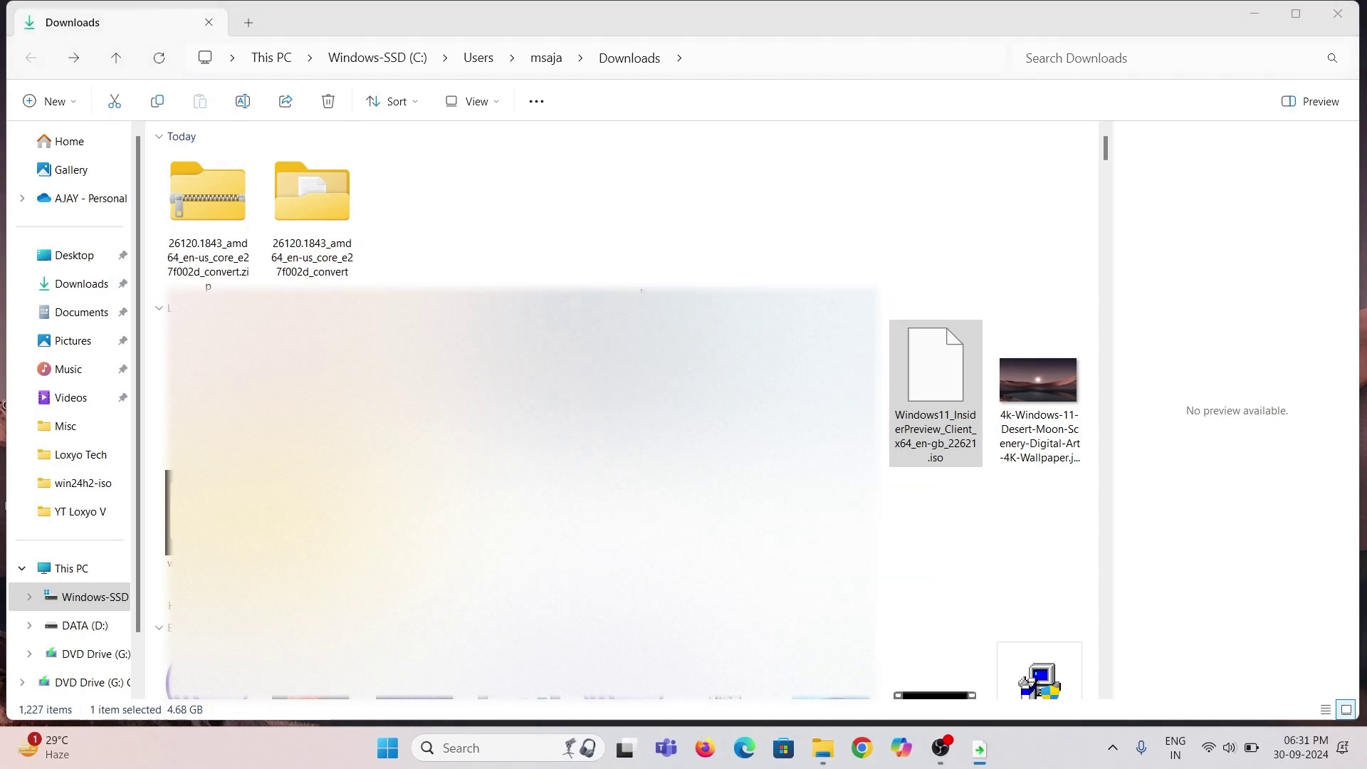
click(700, 236)
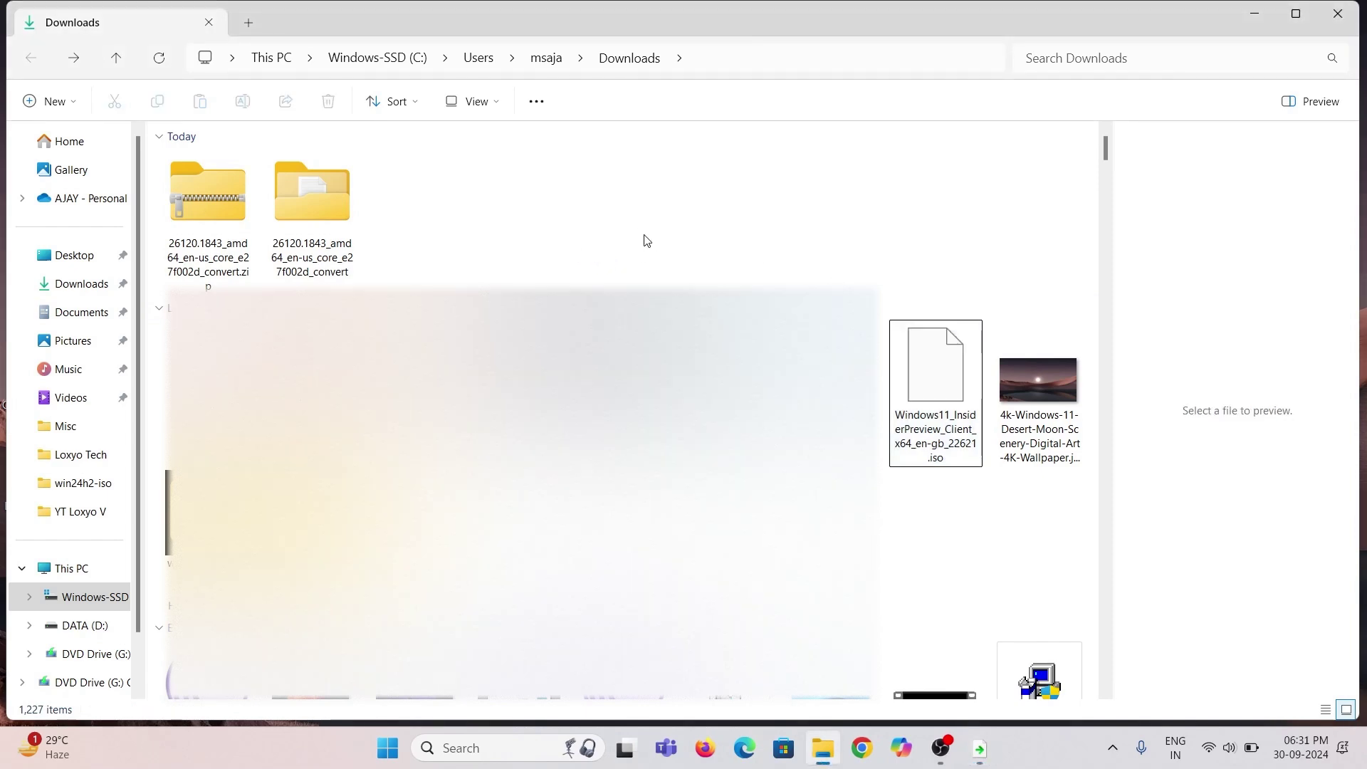
click(69, 568)
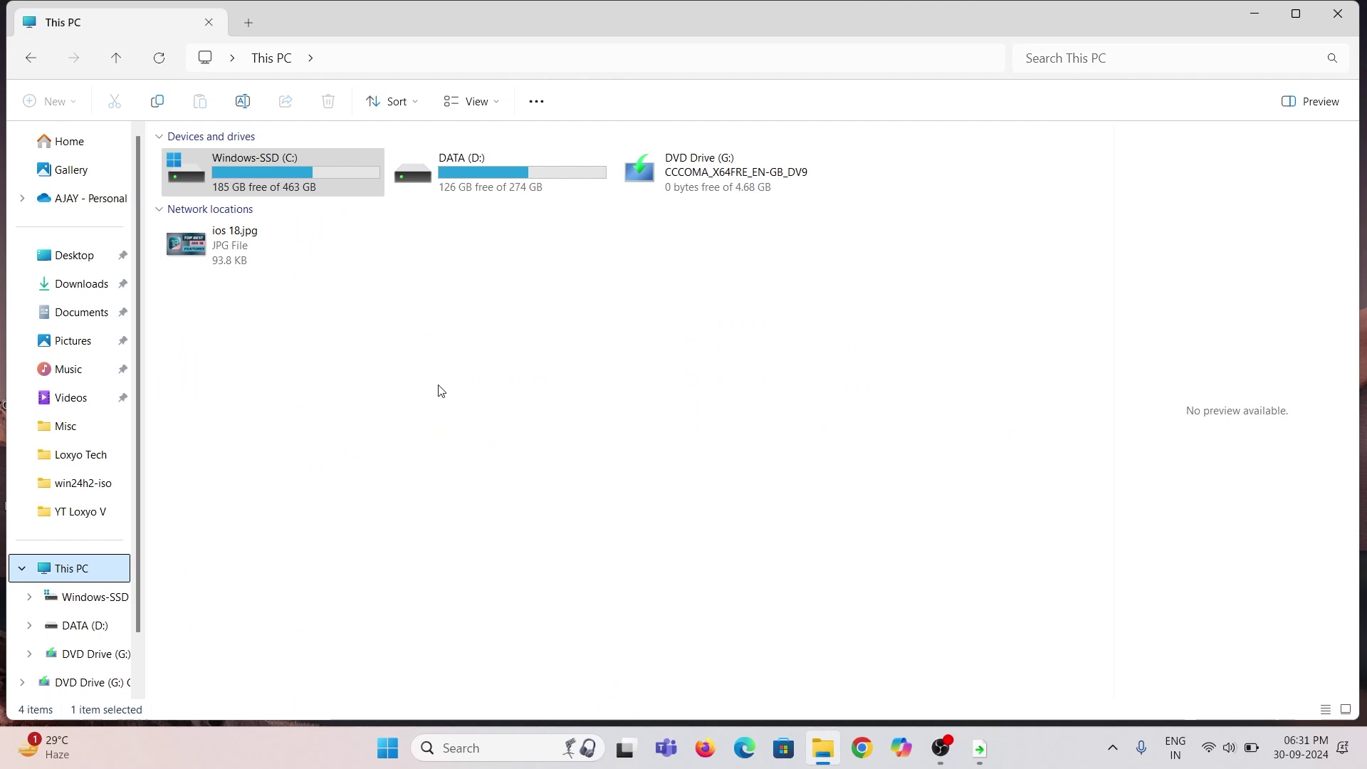
right_click(720, 183)
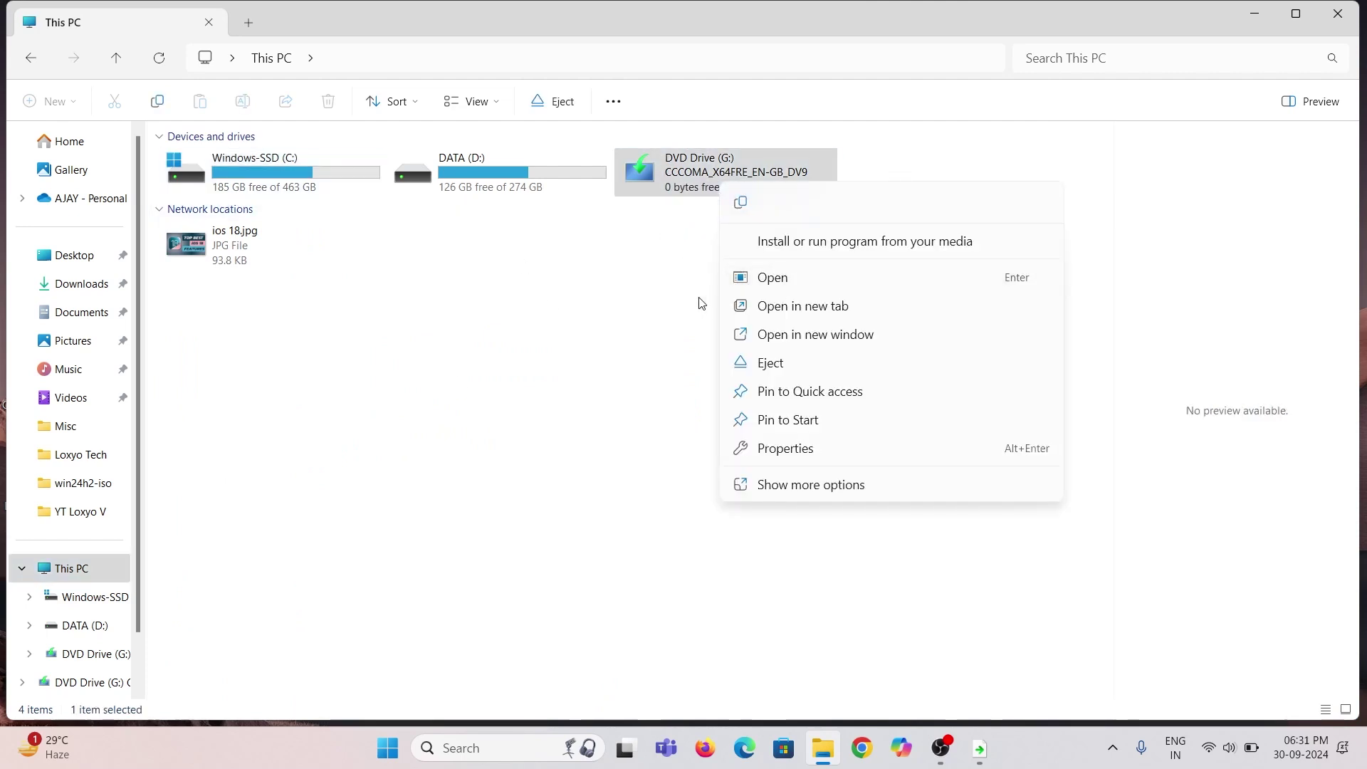
click(682, 235)
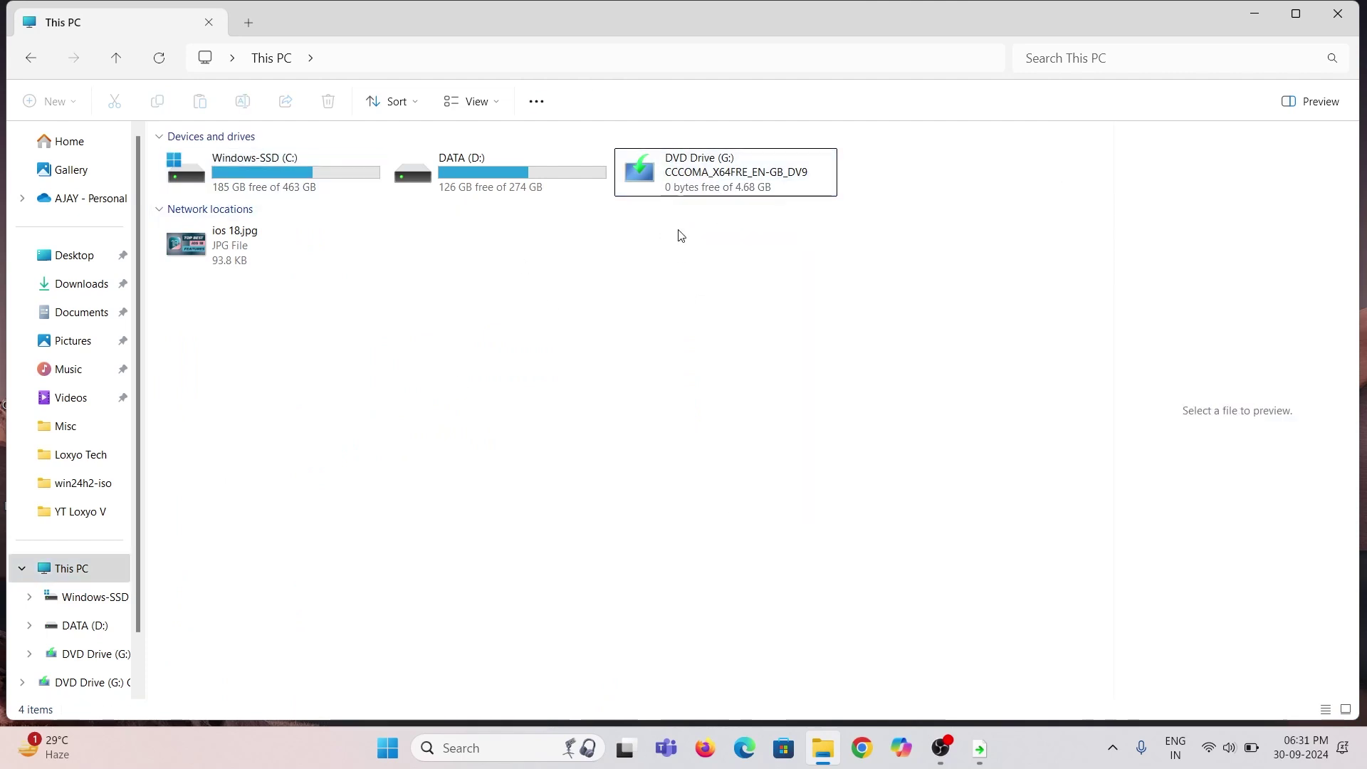
double_click(707, 183)
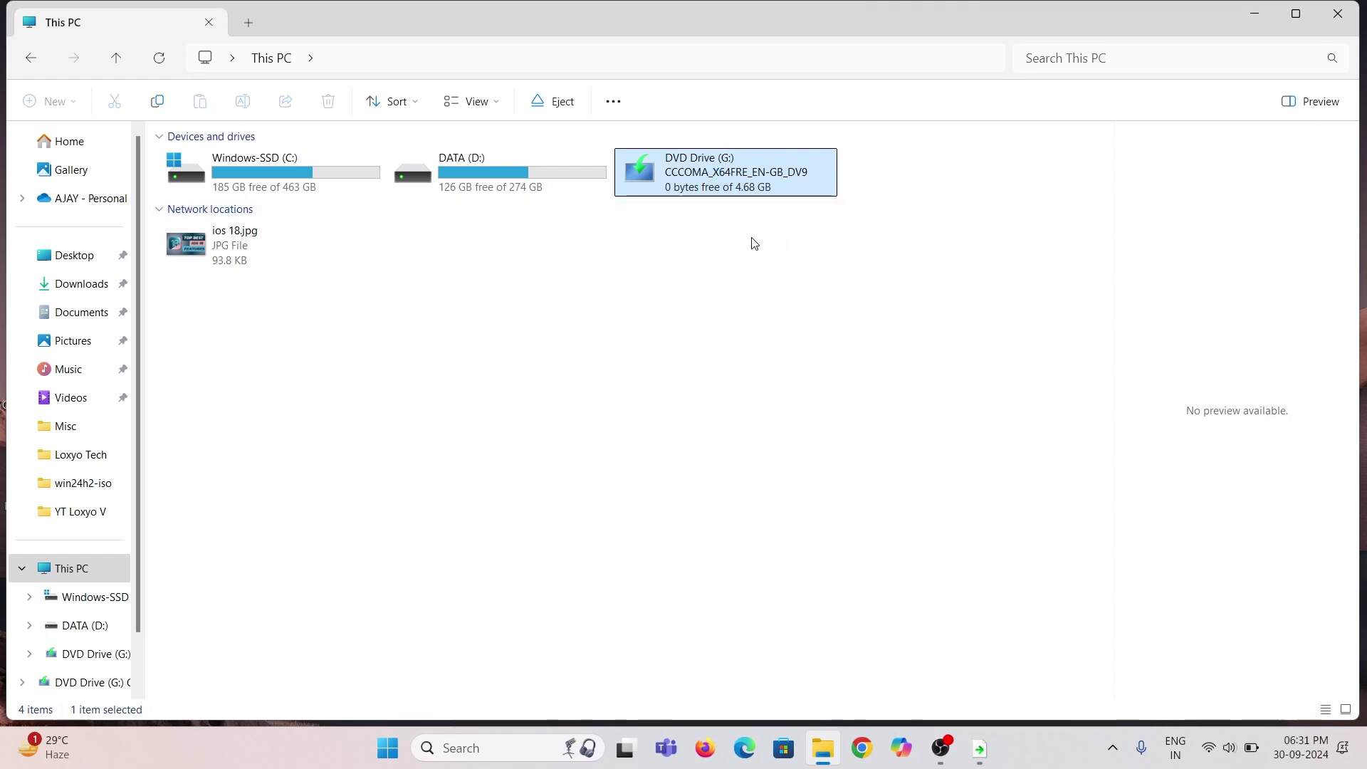